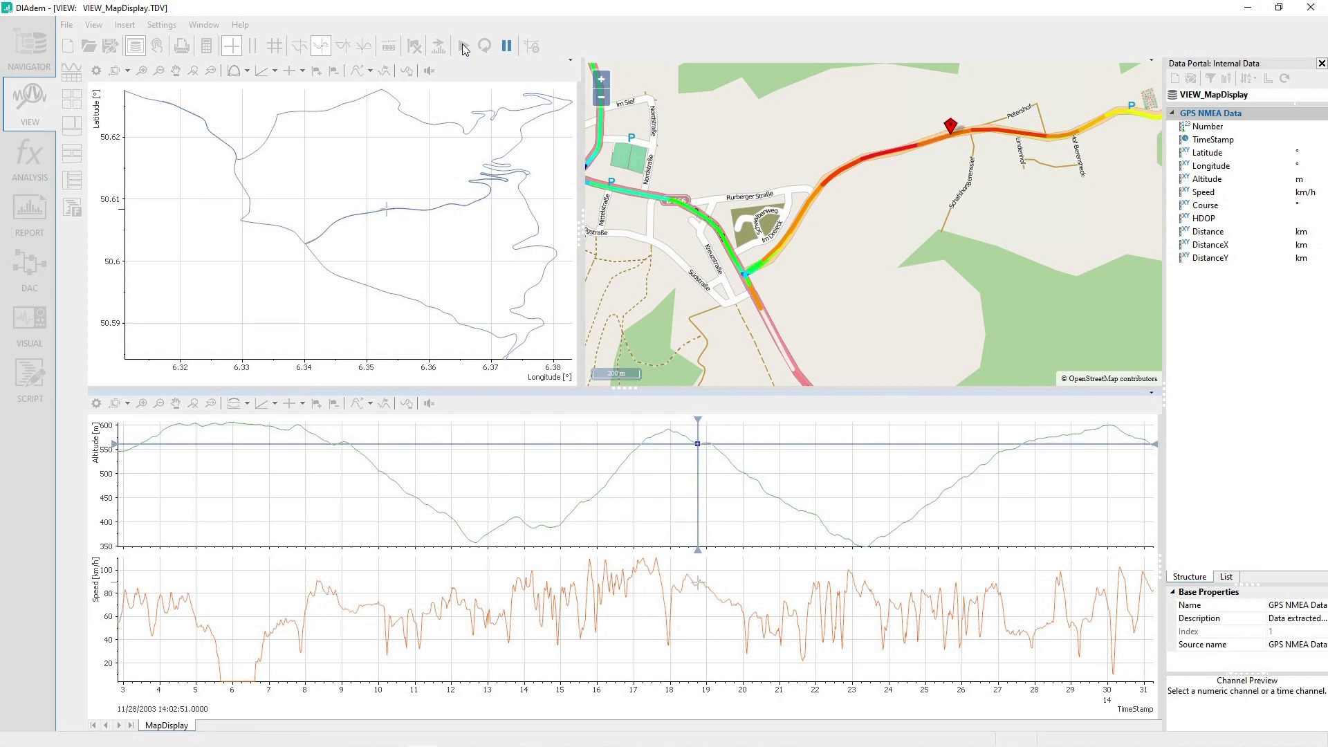
Step: Stop the drive playback and drag the altitude plot's time cursor to a later point
click(506, 47)
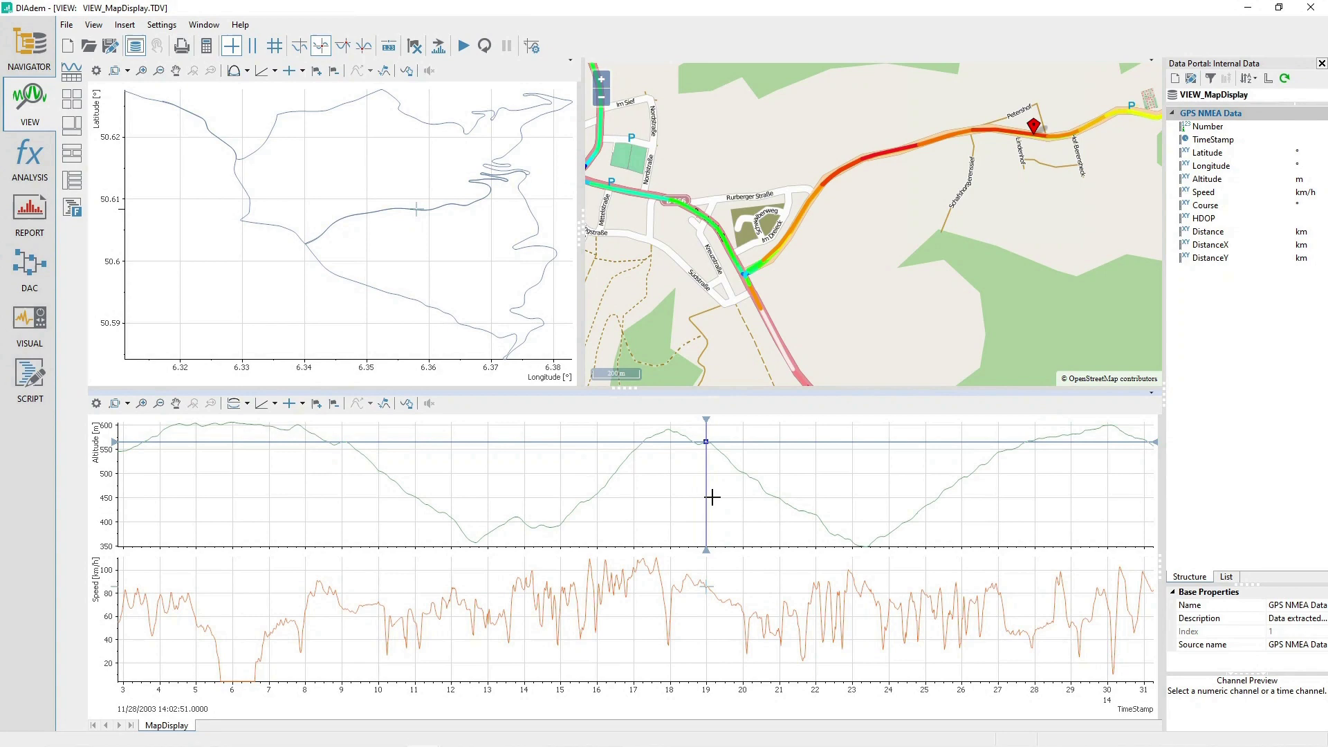
mouse_move(706, 498)
mouse_down()
mouse_move(695, 500)
mouse_move(889, 504)
mouse_up()
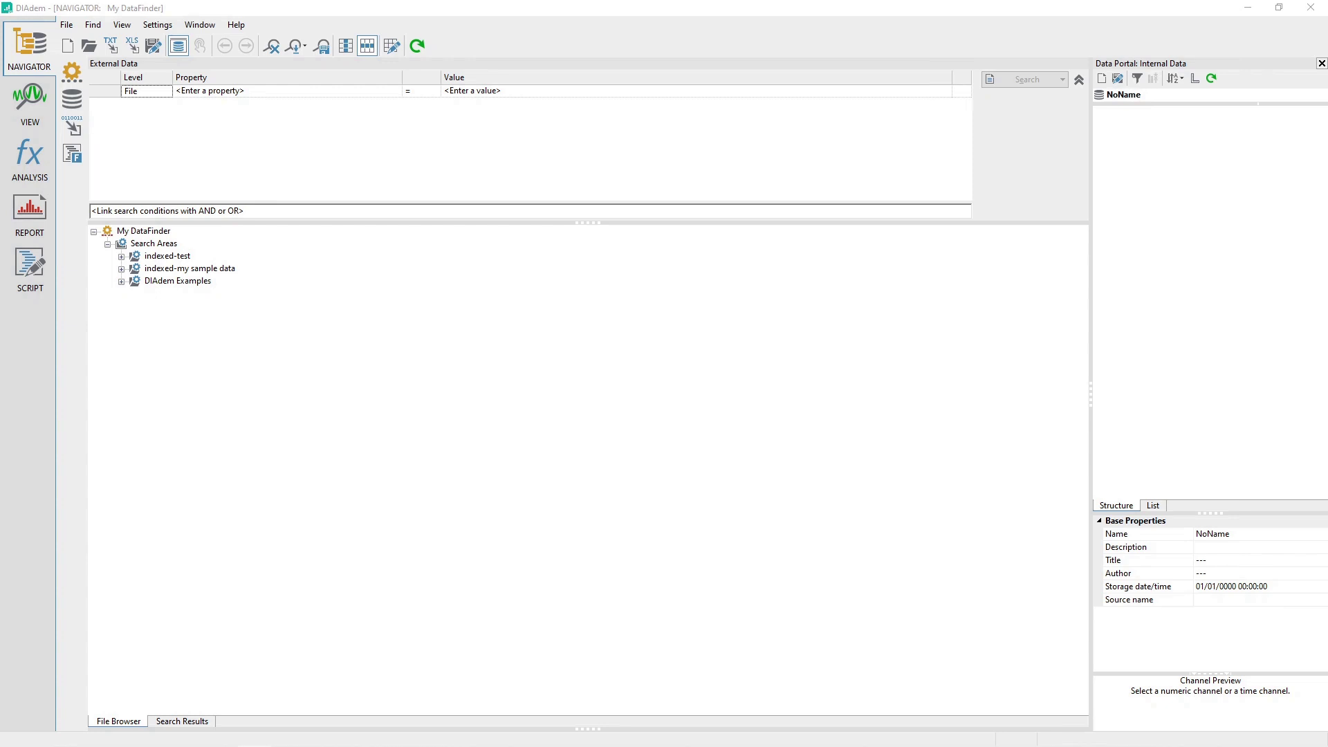
Step: Load Austin_Drive.tdm through File > Open using the TDM Files filter
click(26, 48)
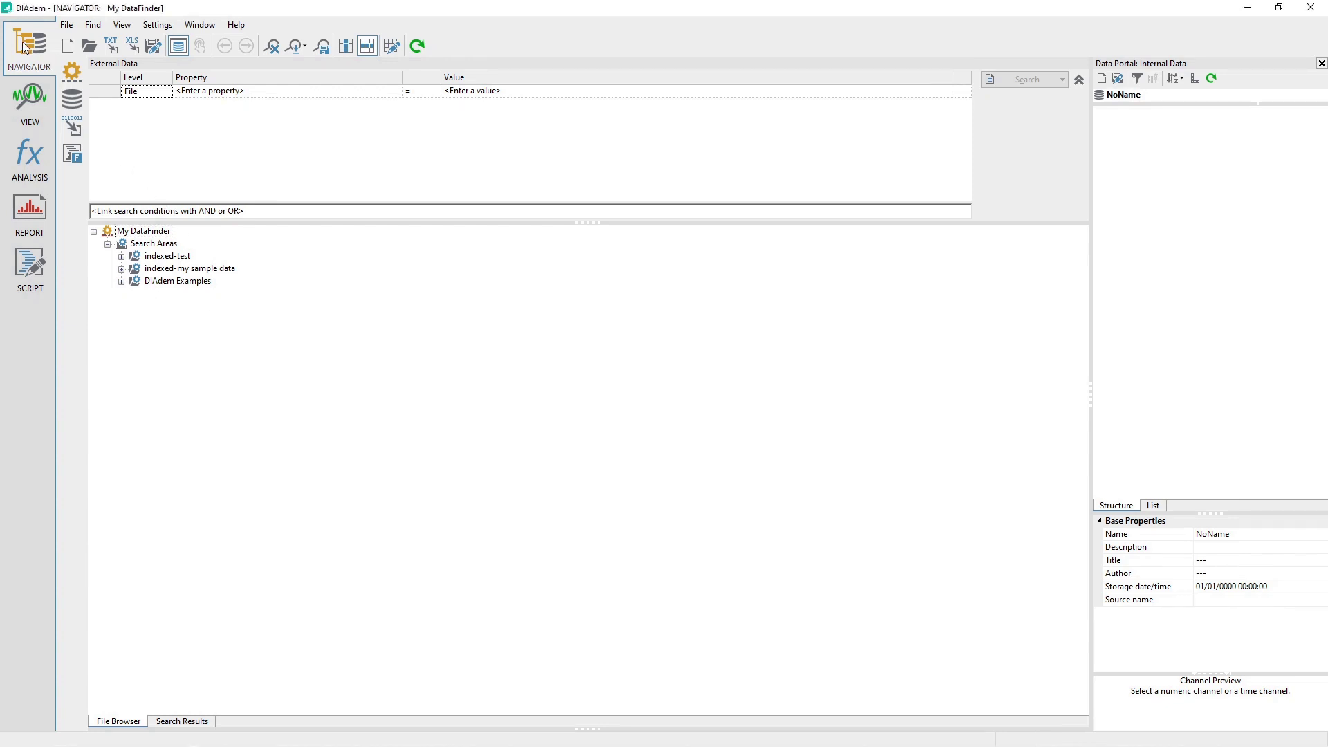
click(66, 25)
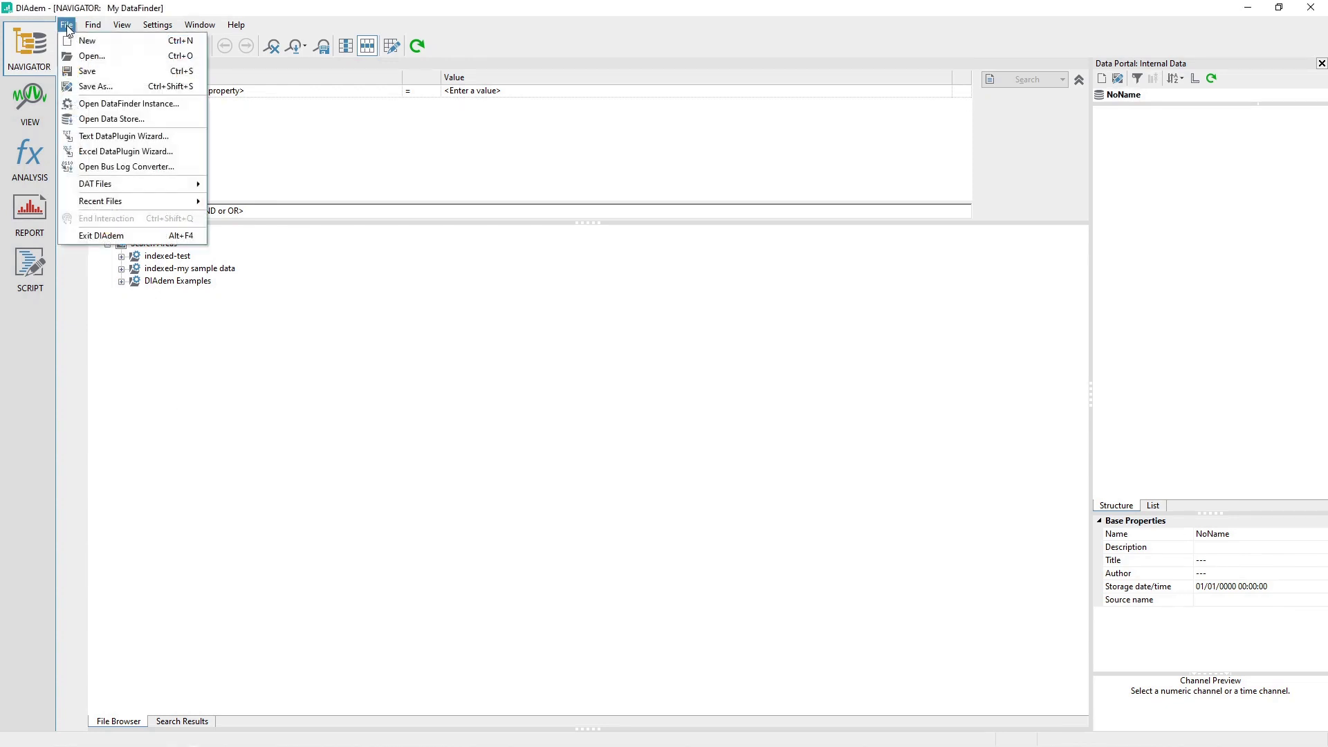
click(104, 42)
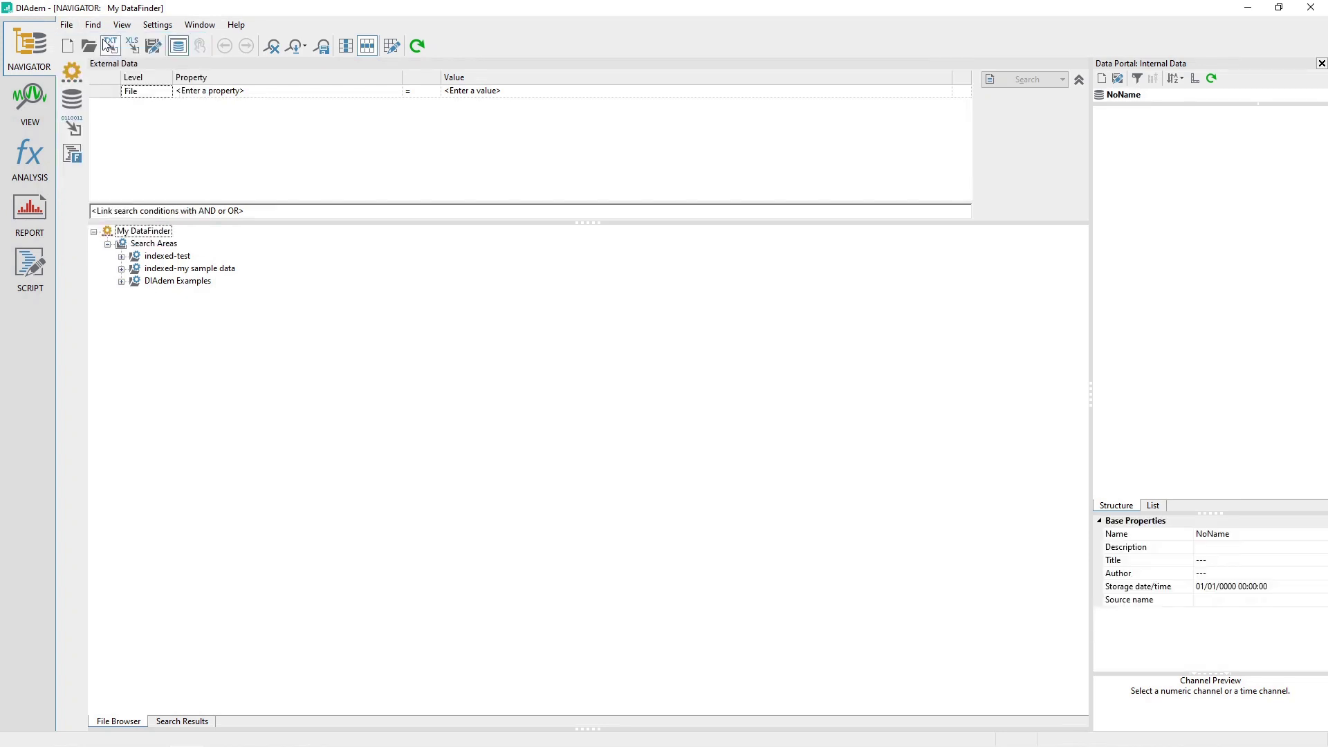
click(66, 25)
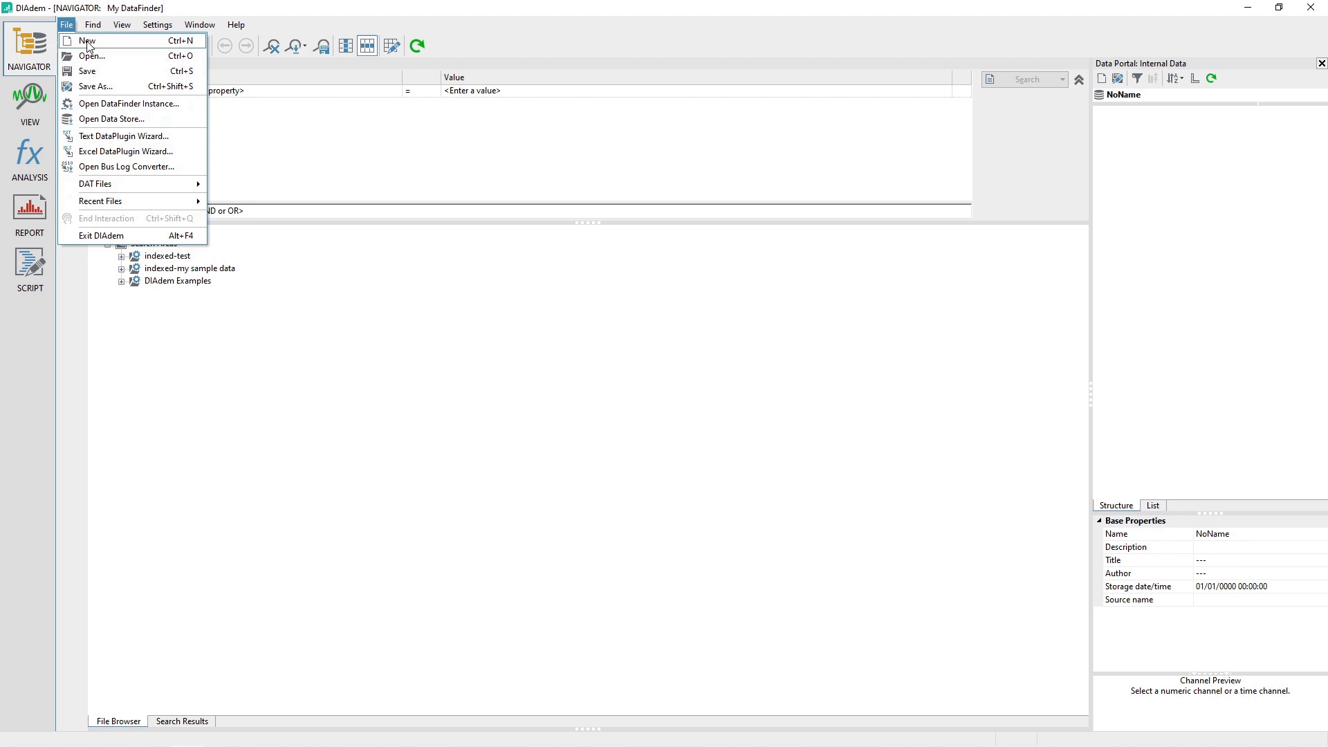
click(92, 56)
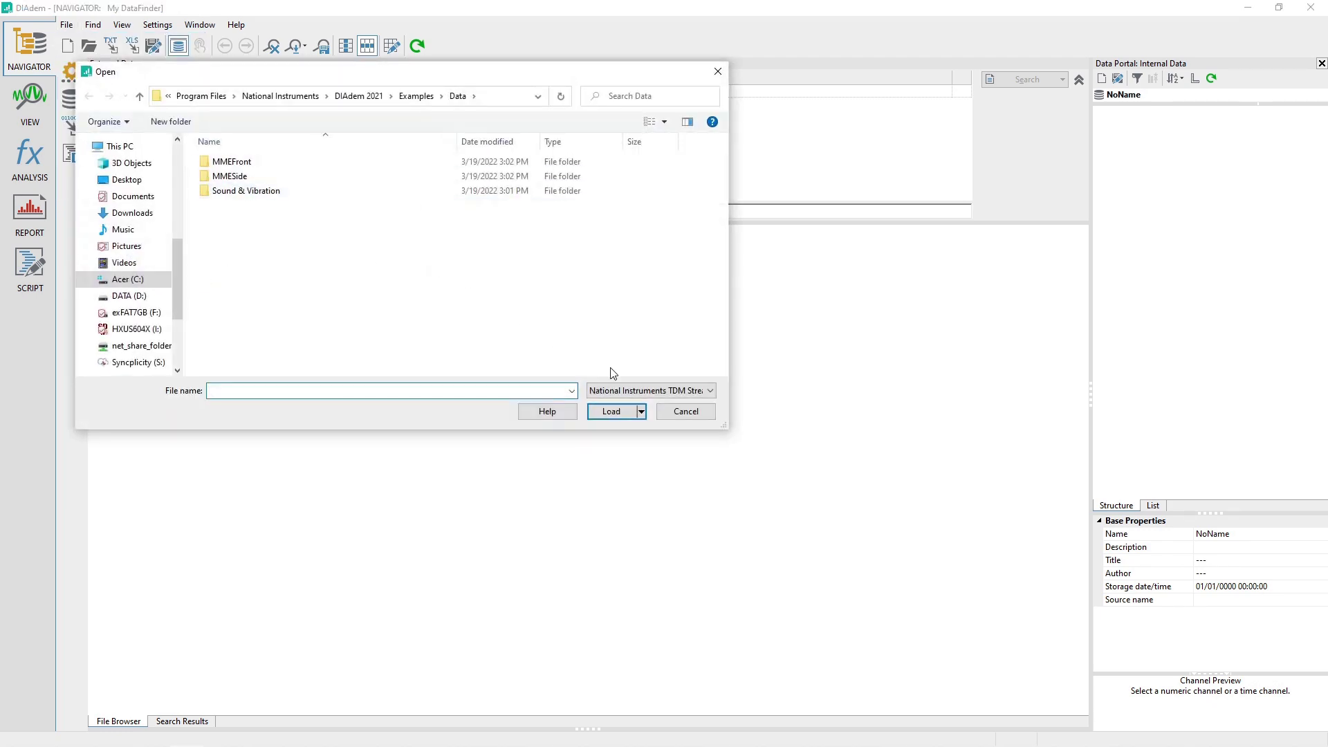
click(631, 390)
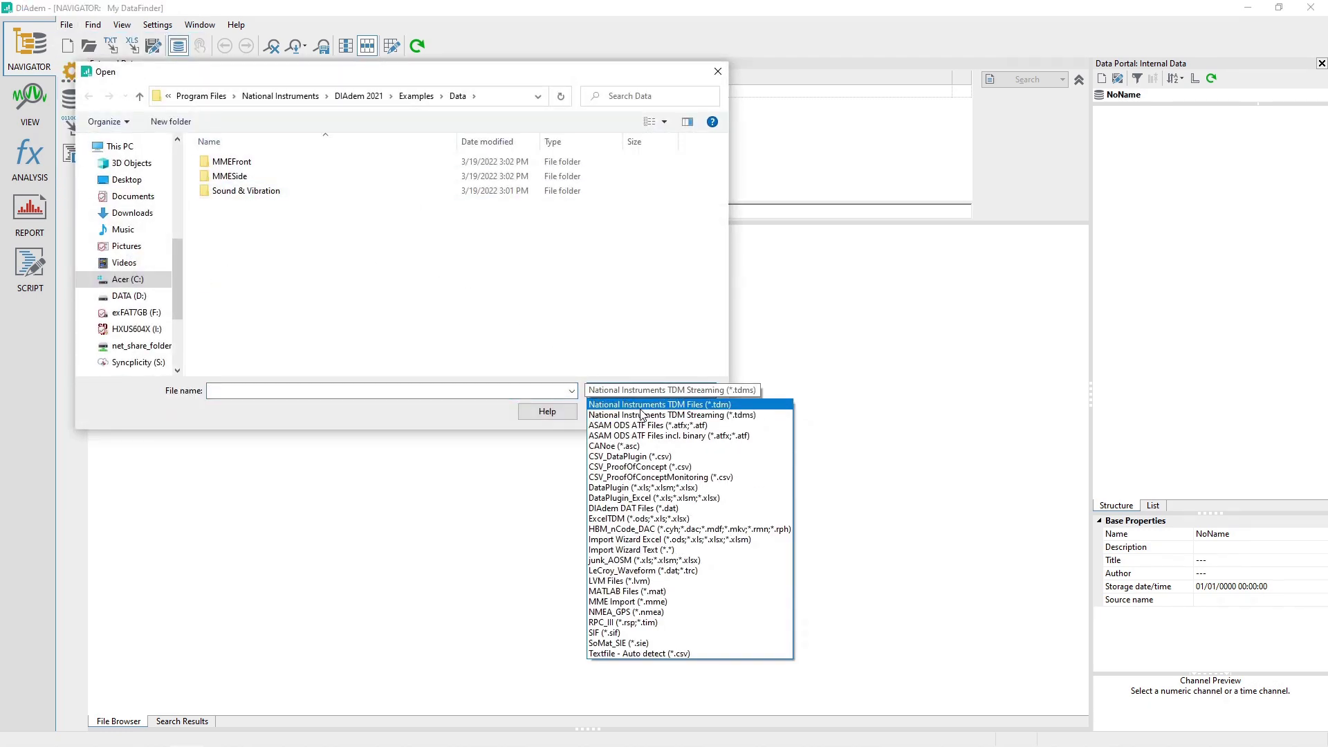
click(641, 406)
click(484, 364)
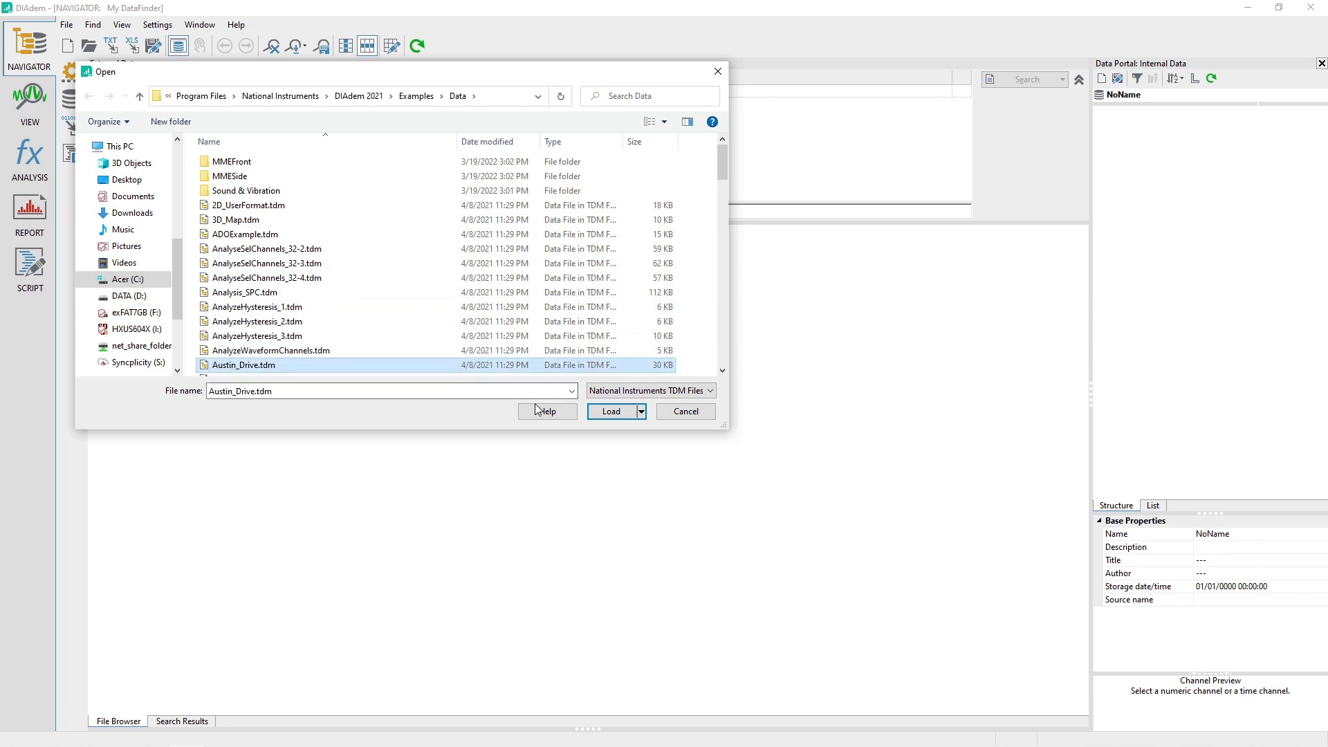
click(611, 411)
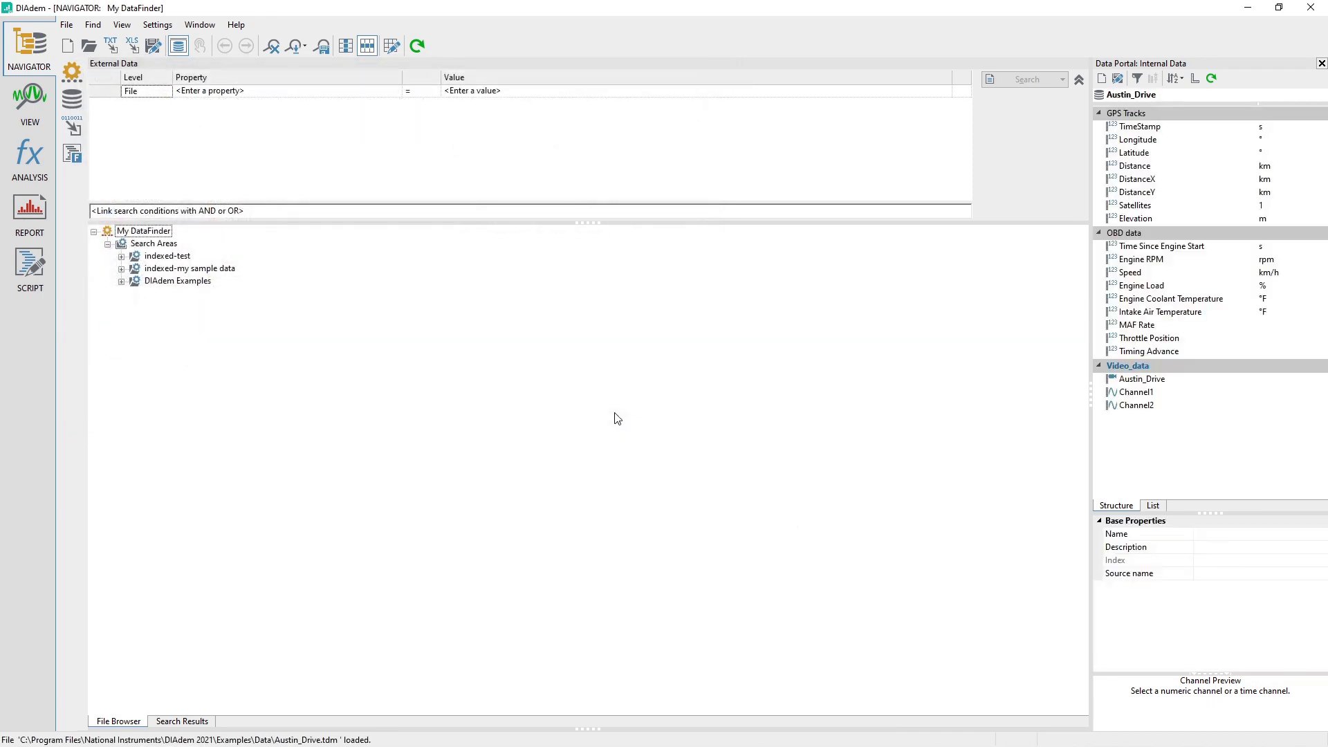
click(1135, 218)
Step: Start a new VIEW layout split into the Two Areas arrangement
click(29, 104)
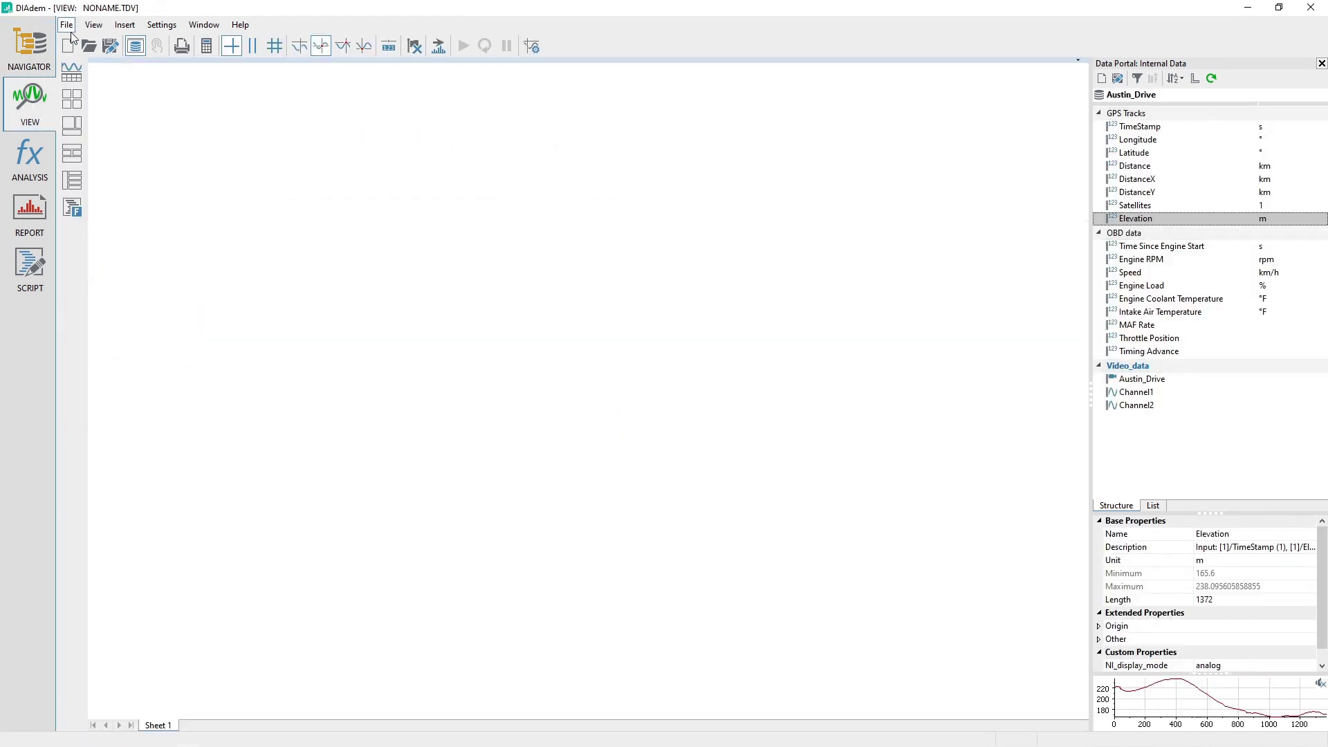
click(67, 25)
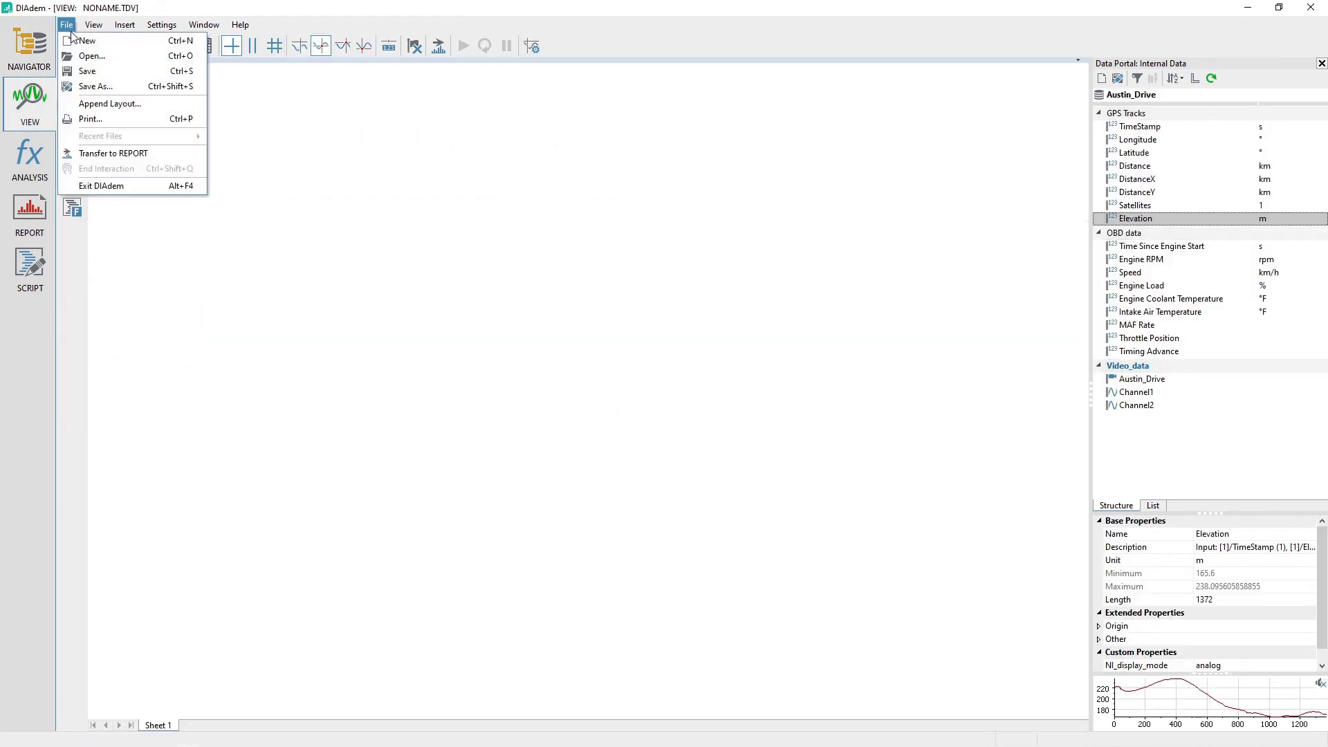
click(108, 43)
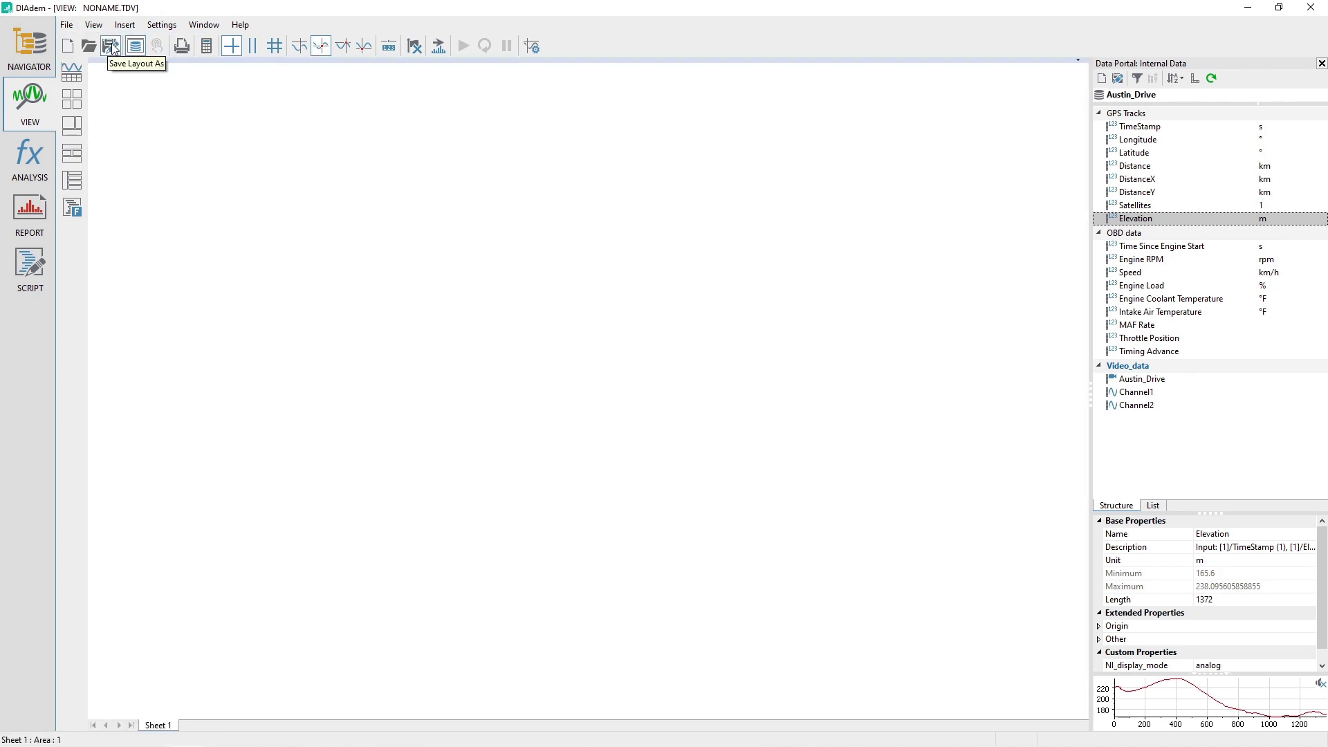
click(72, 98)
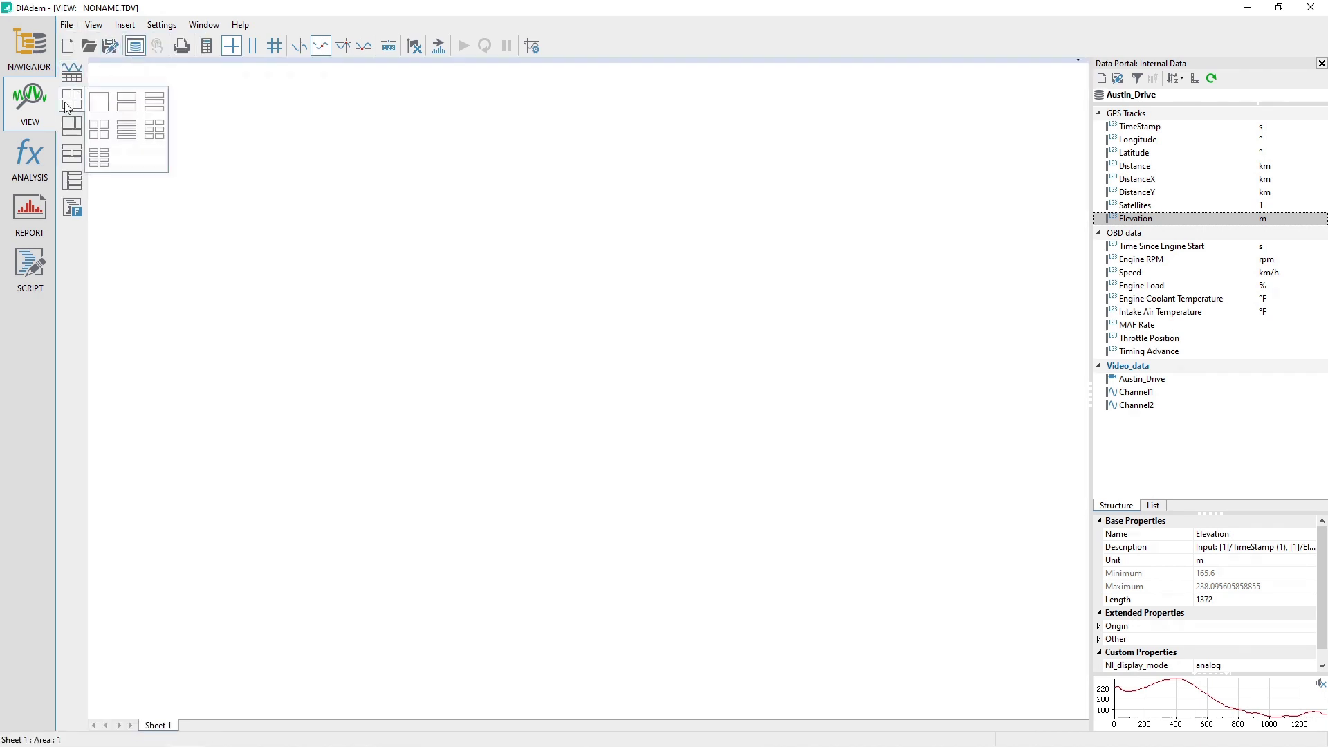
click(135, 109)
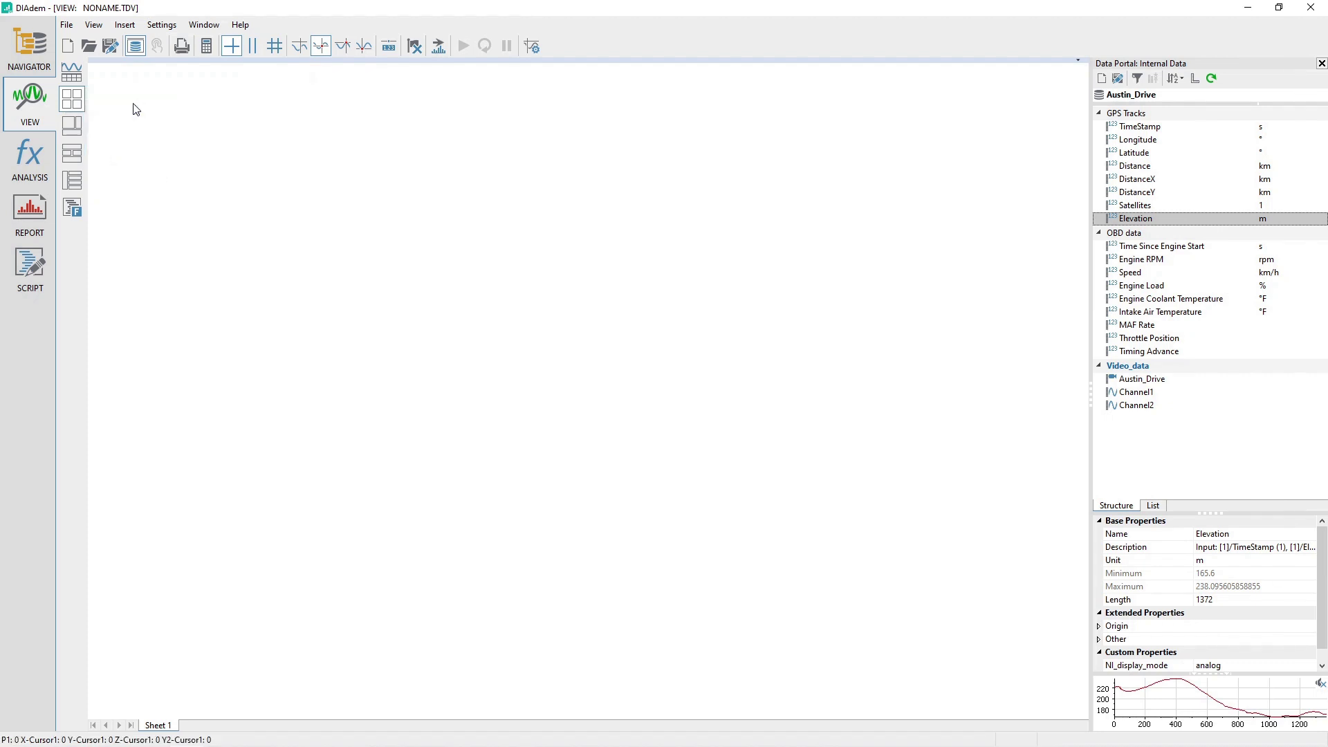
Step: Set the top area's display type to Map
right_click(376, 163)
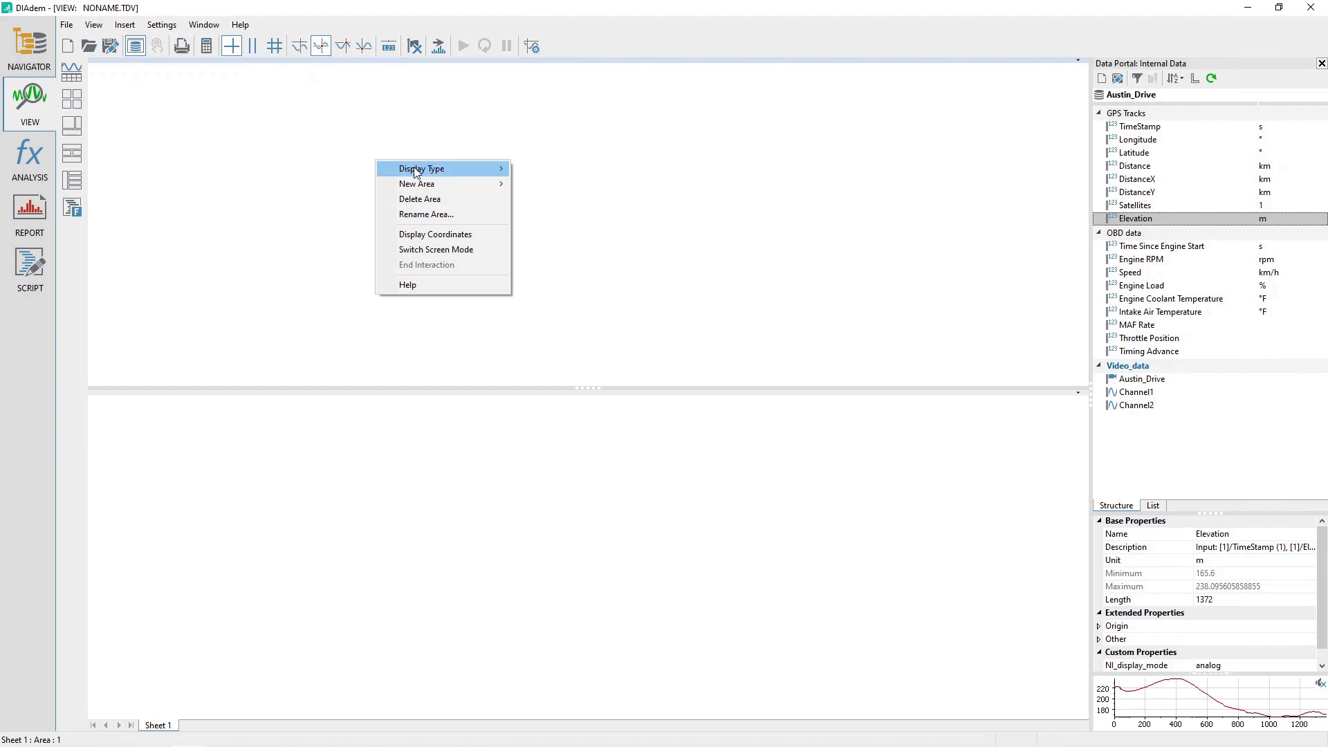
mouse_move(429, 169)
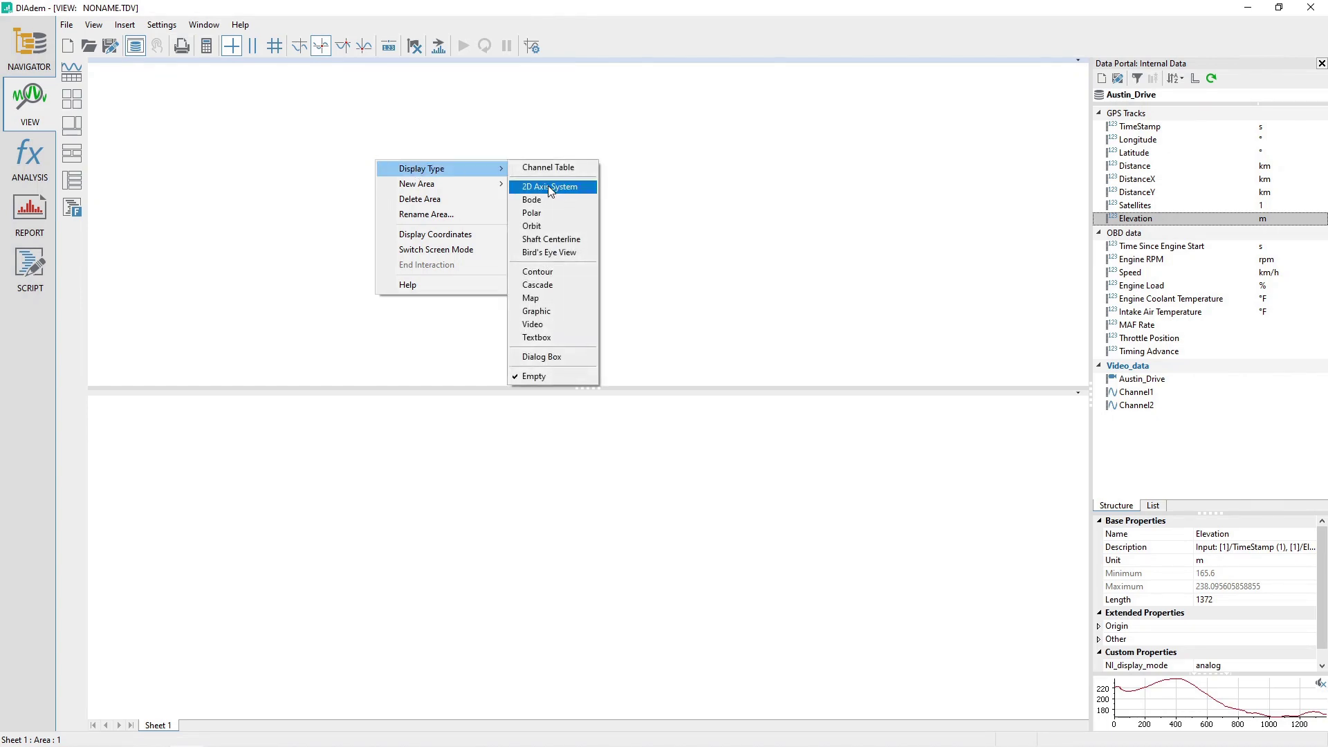
click(571, 299)
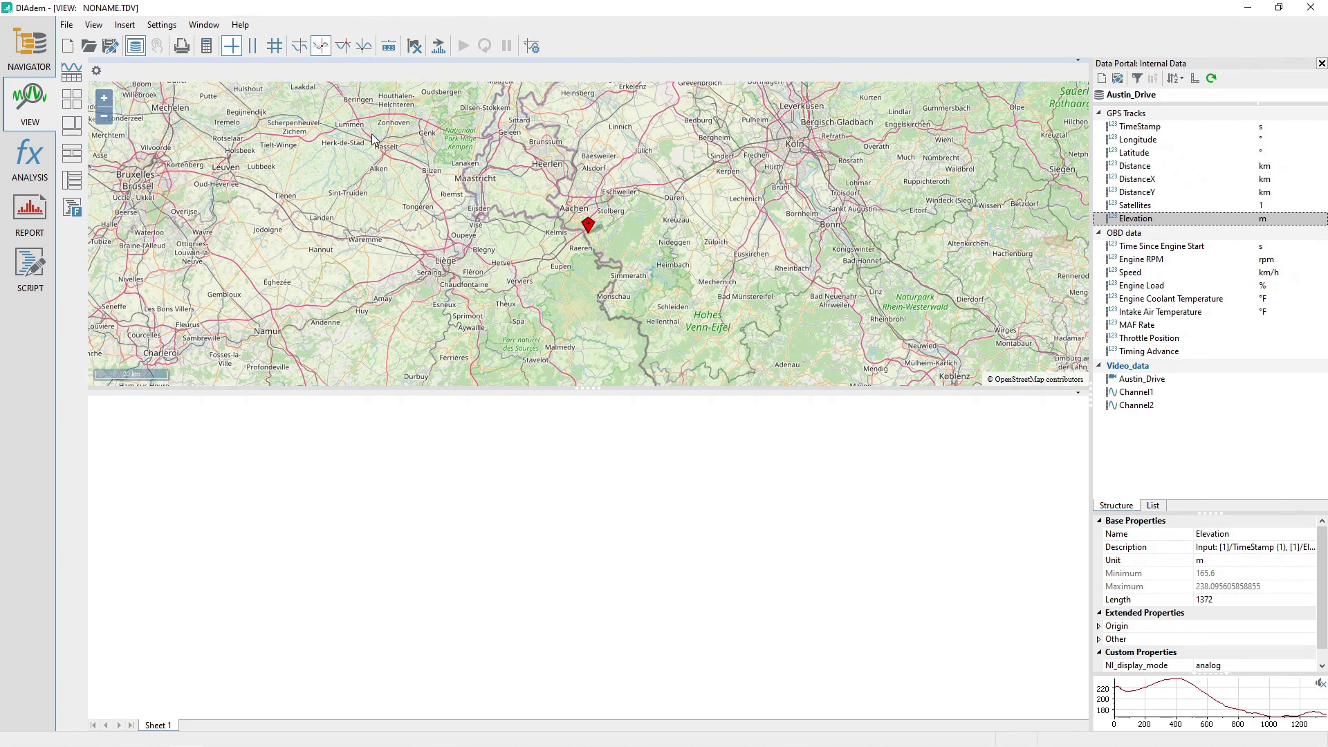
right_click(372, 137)
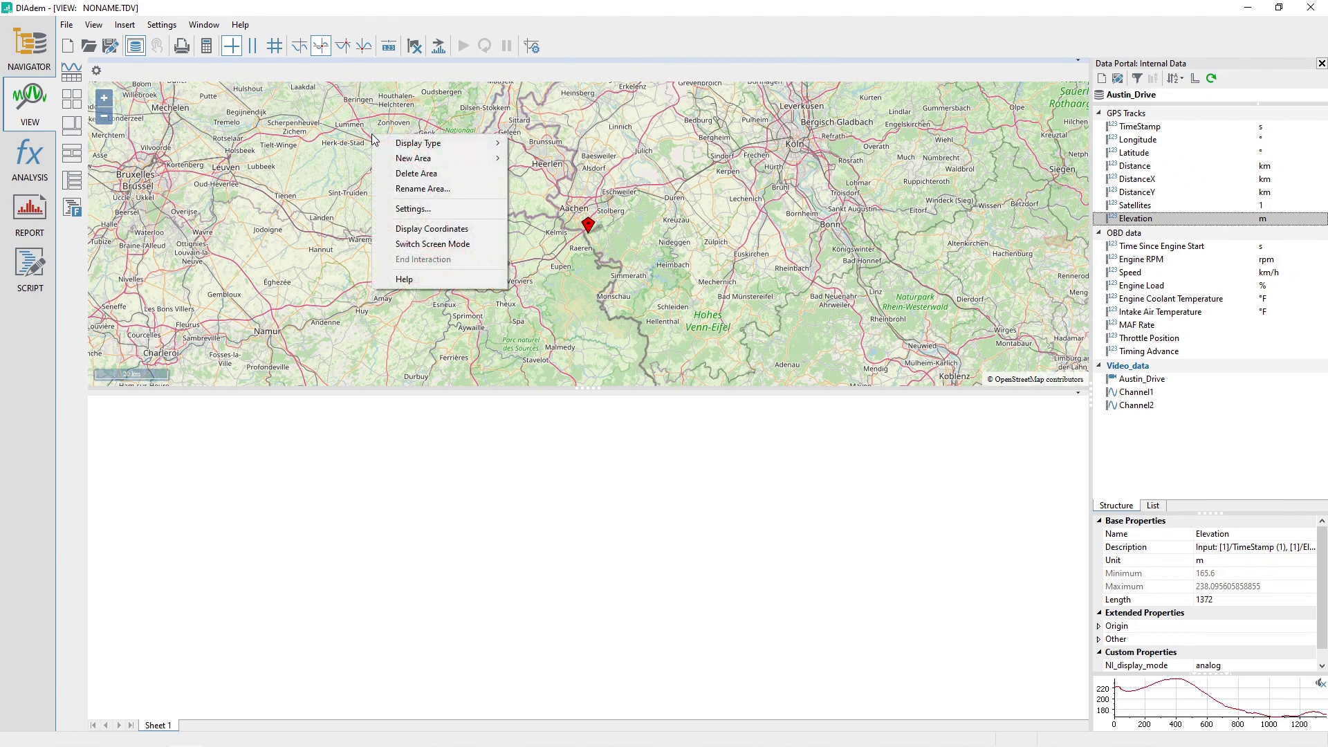
Step: Set the map zoom level to 17 in the map settings
click(461, 209)
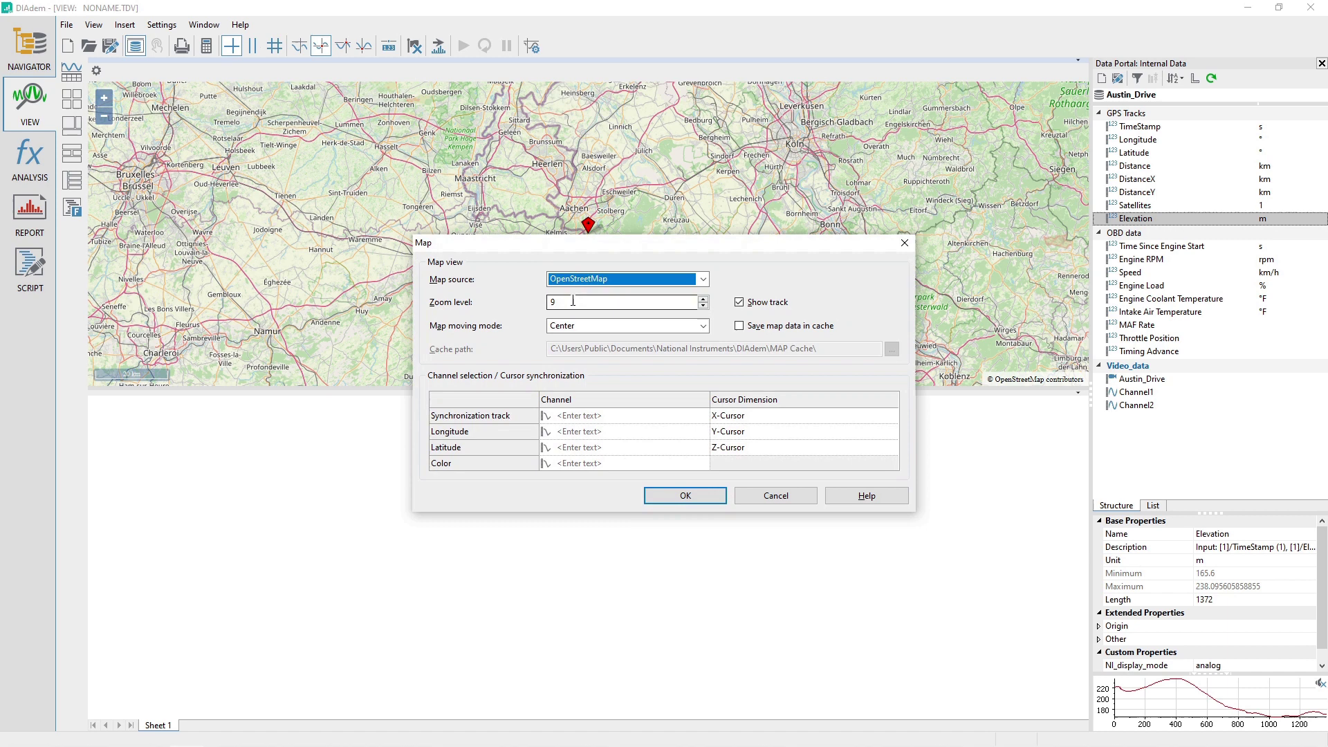
key(Tab)
text(1)
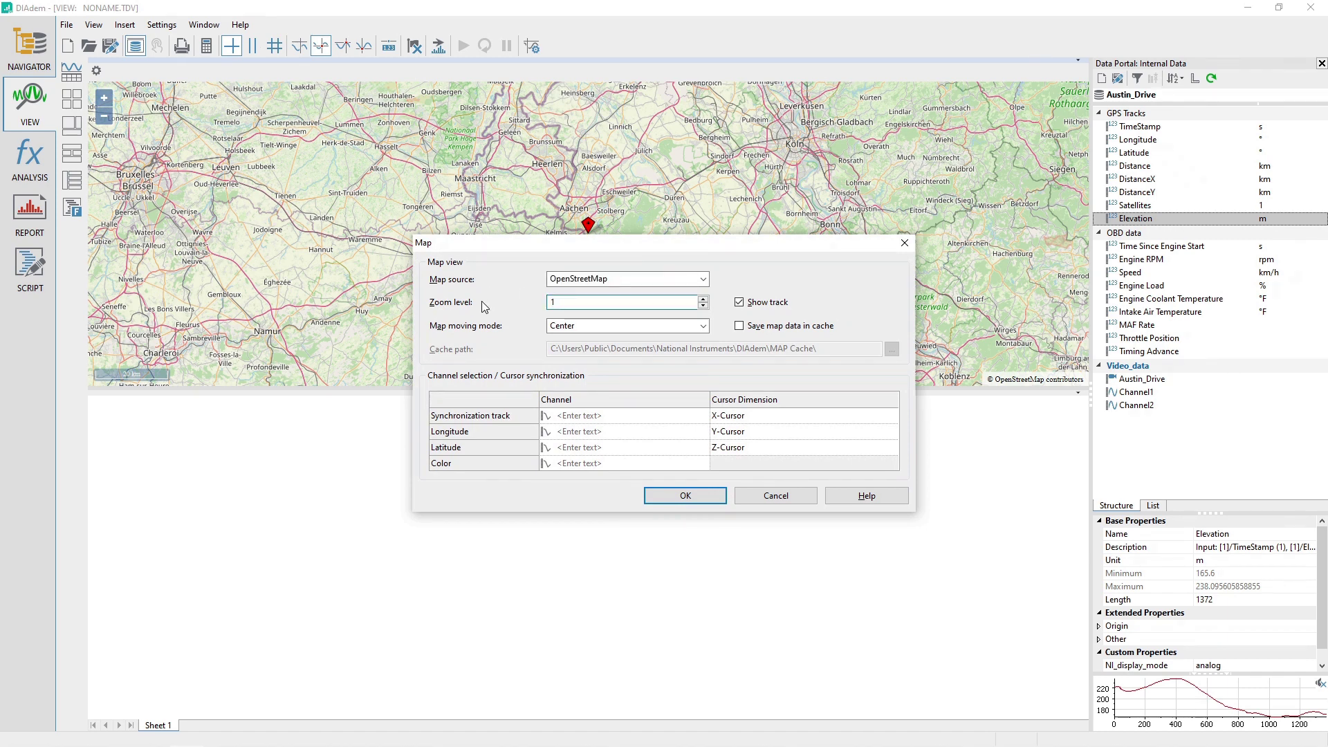
text(7)
Step: Assign TimeStamp, Longitude, Latitude and Elevation (colour) channels to the map and confirm
drag(1132, 132, 591, 418)
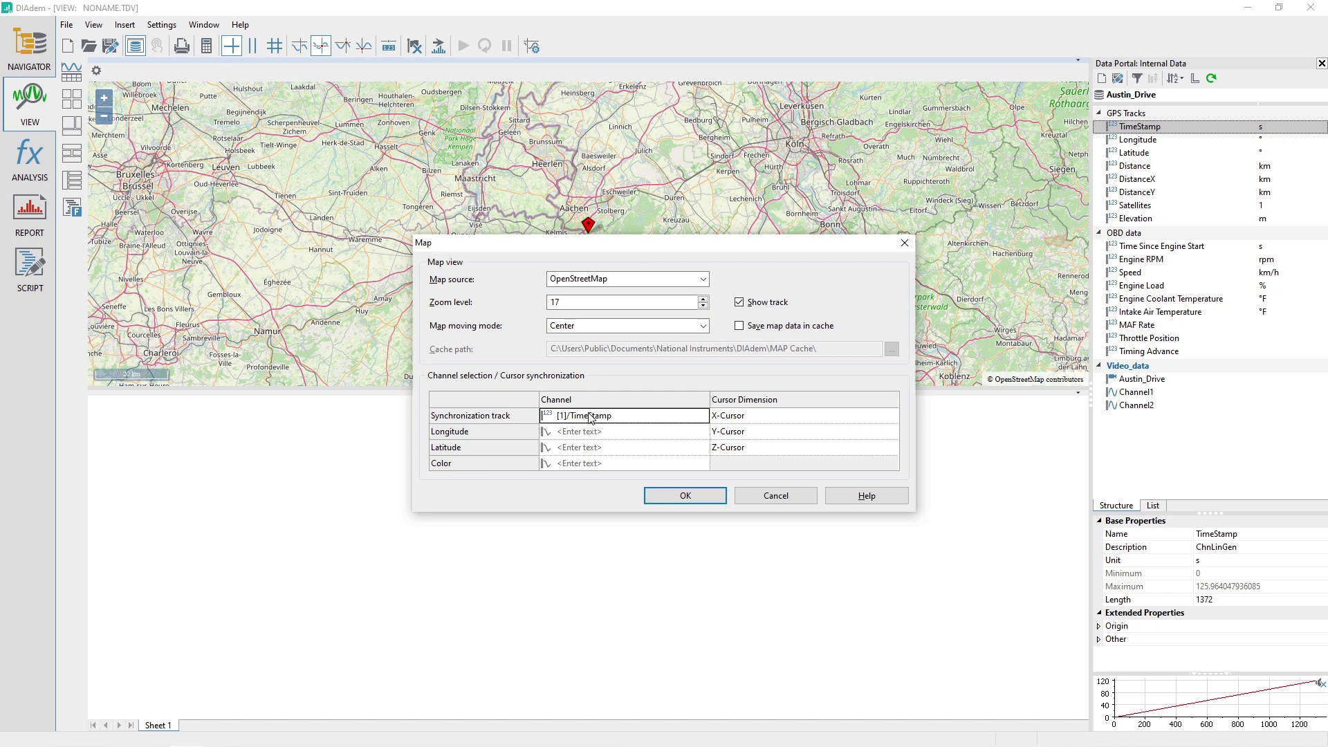
drag(1134, 141, 560, 436)
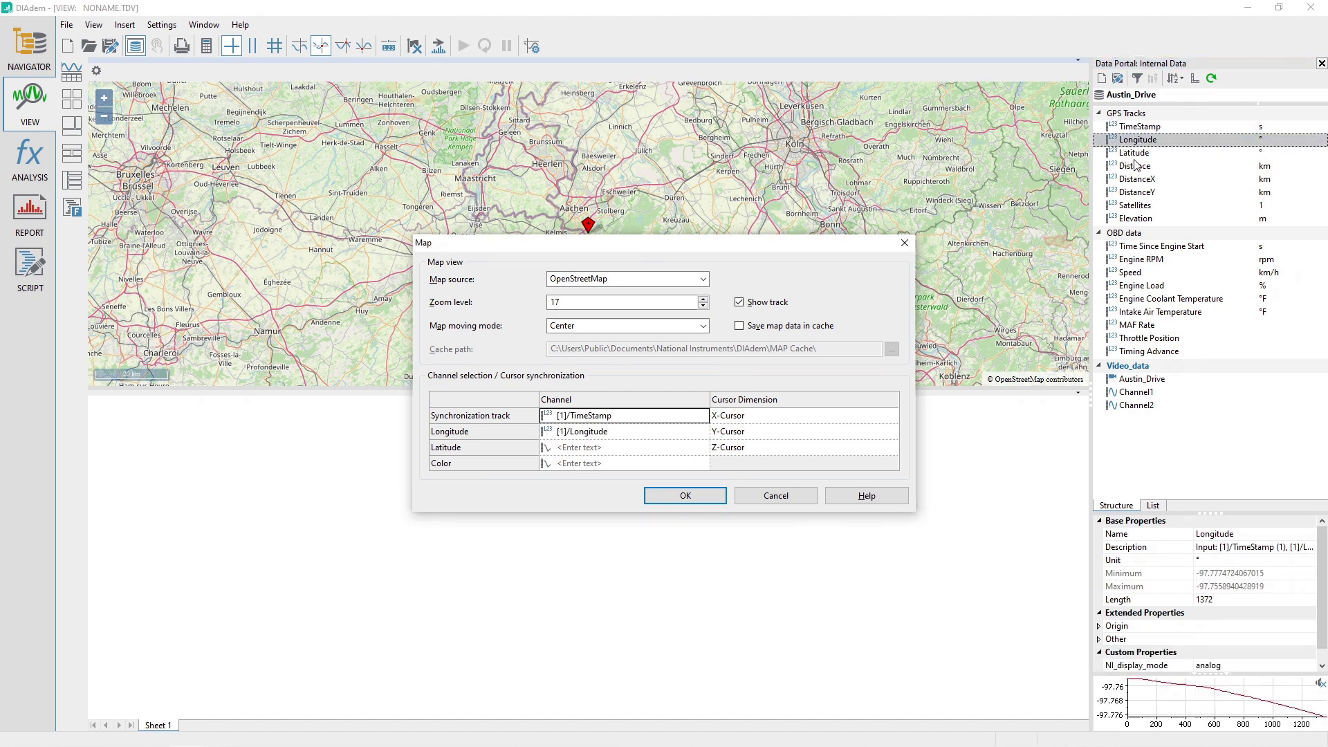
drag(1135, 157, 606, 452)
click(1134, 220)
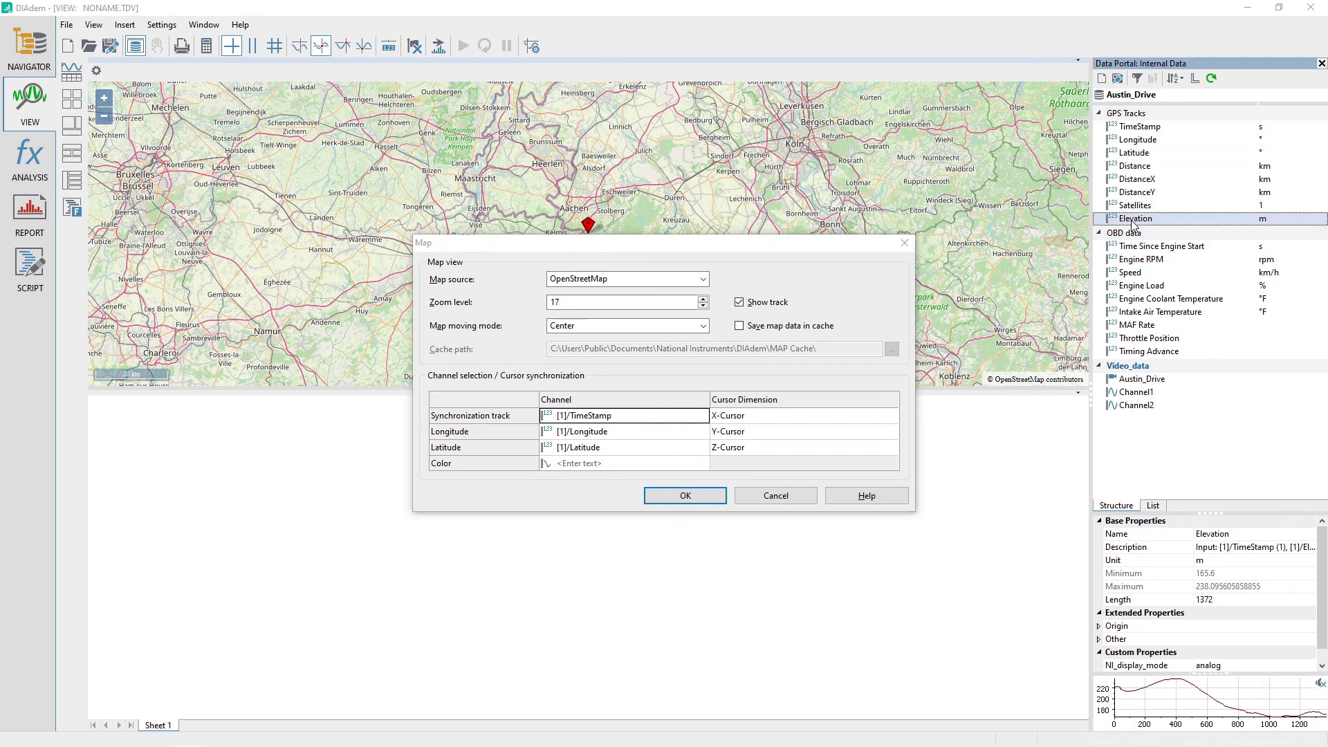
drag(1134, 222, 608, 467)
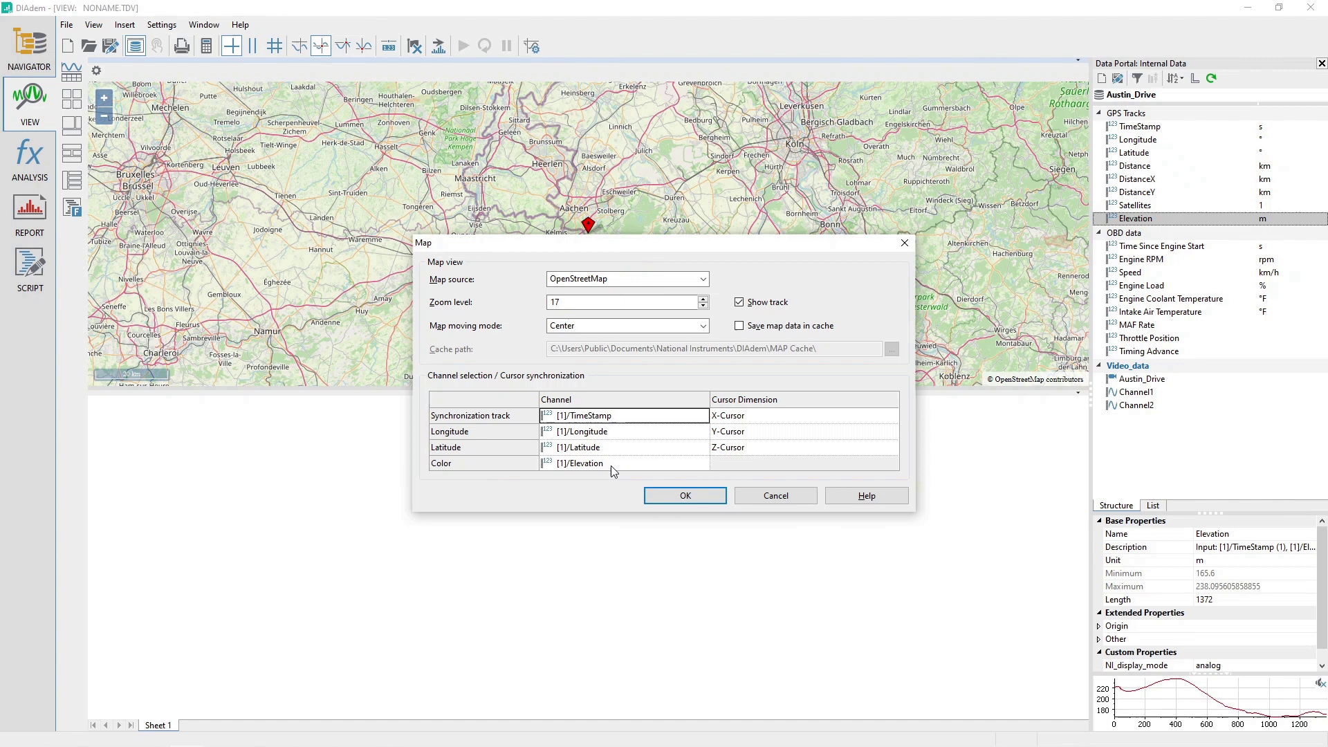
click(687, 498)
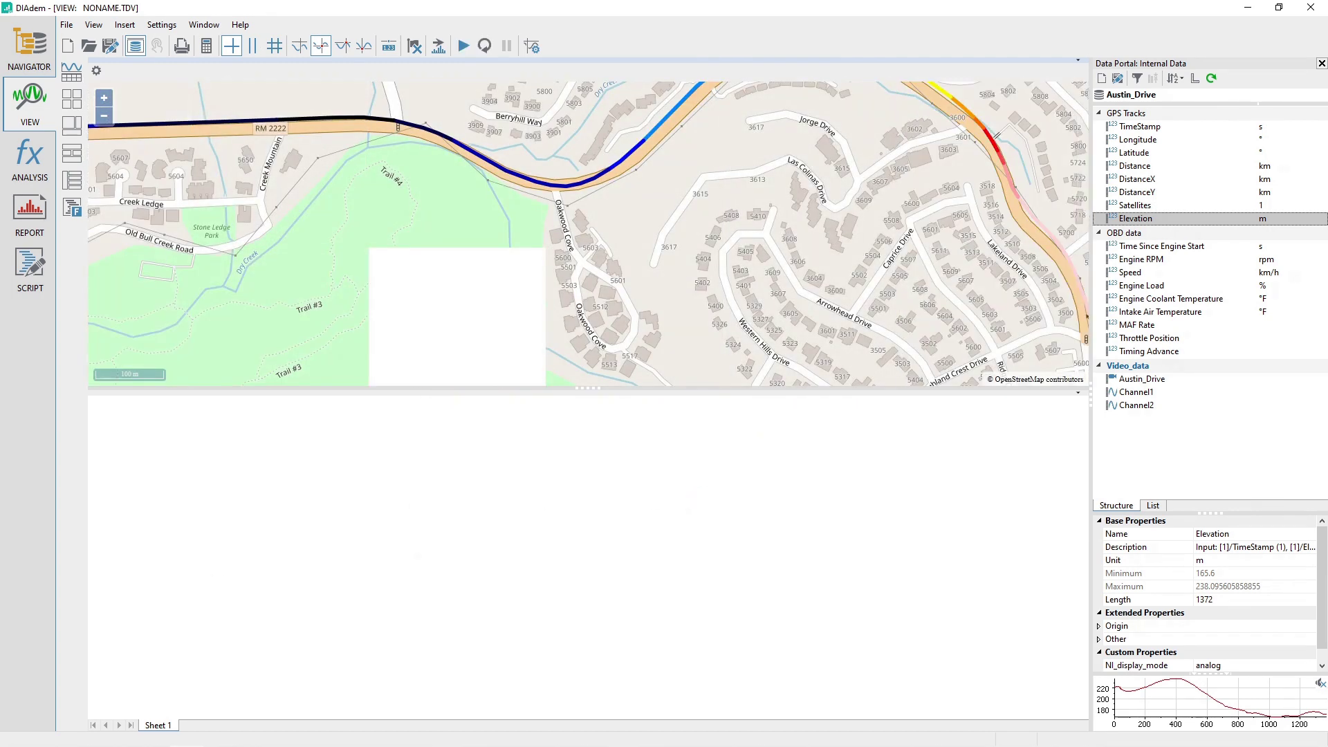
Step: Set the cursor playback speed to 15 in Cursor Parameters after reviewing the other tabs
click(530, 46)
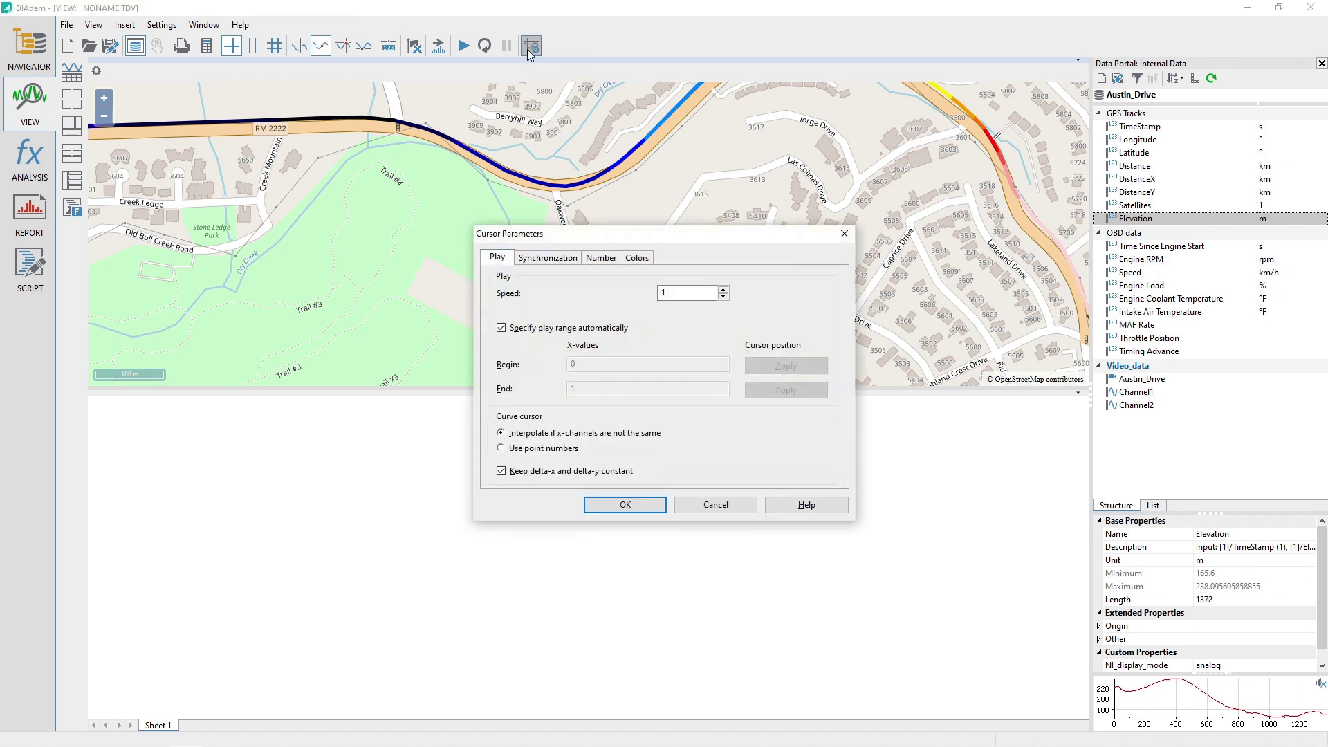
click(674, 294)
click(547, 259)
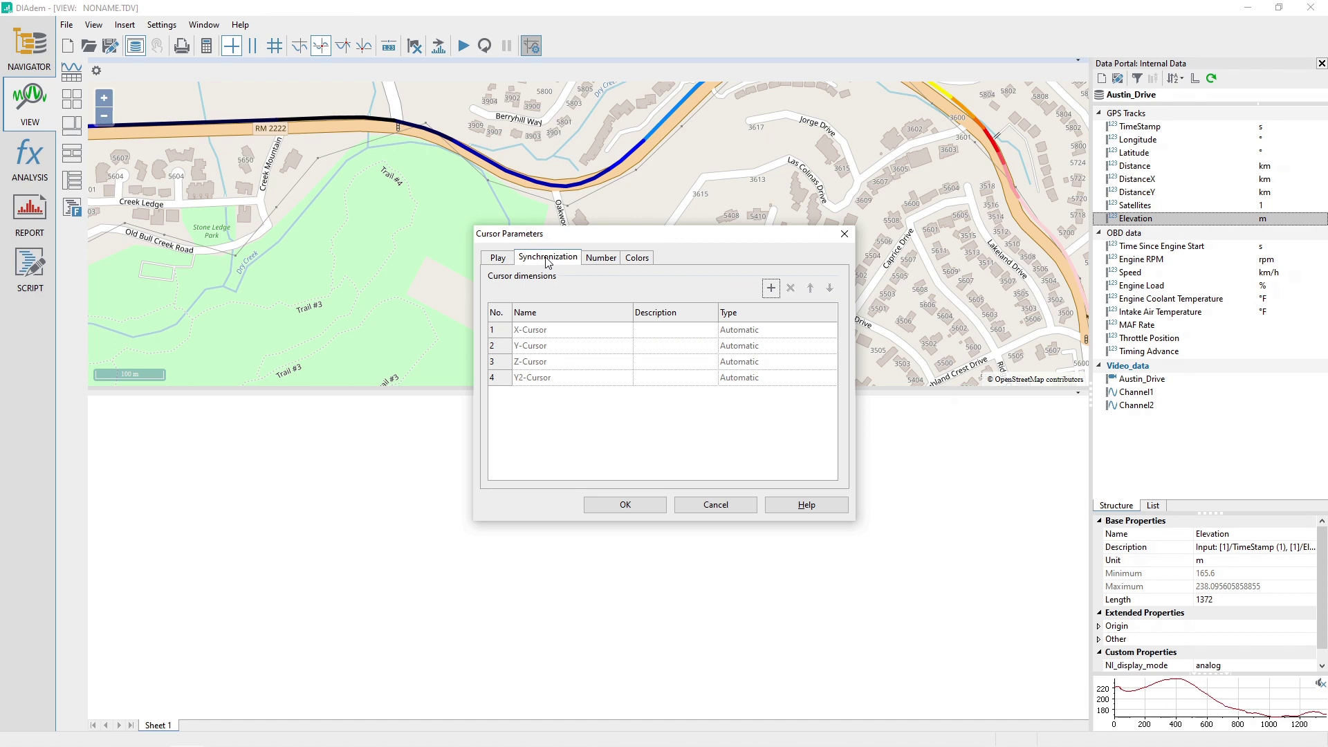
click(598, 258)
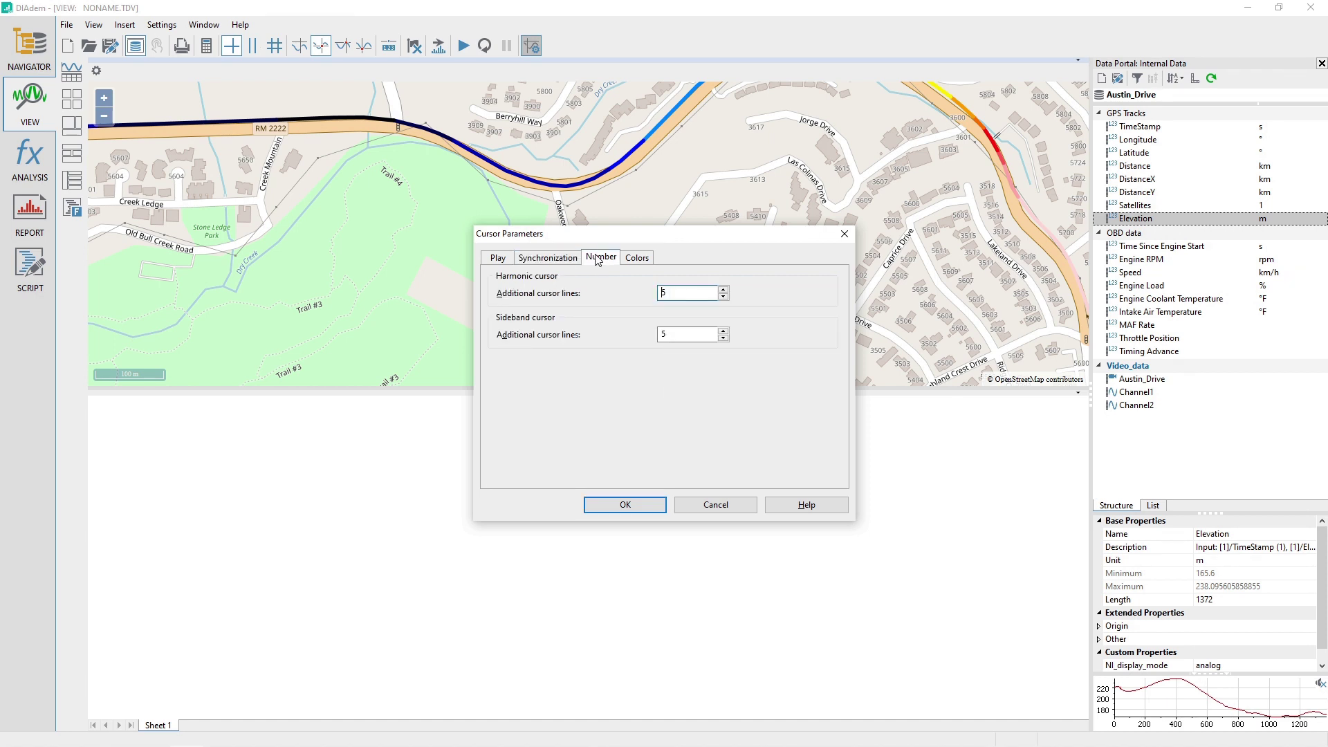
click(637, 261)
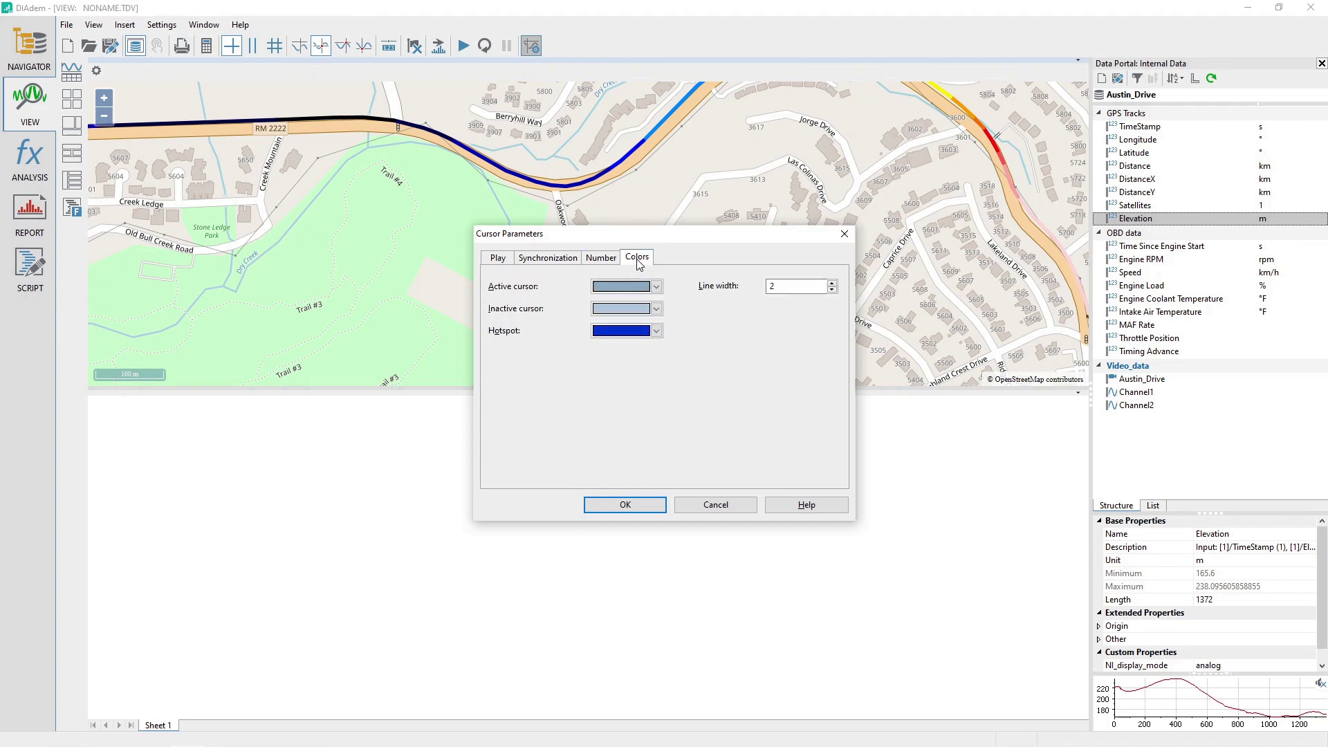
click(499, 258)
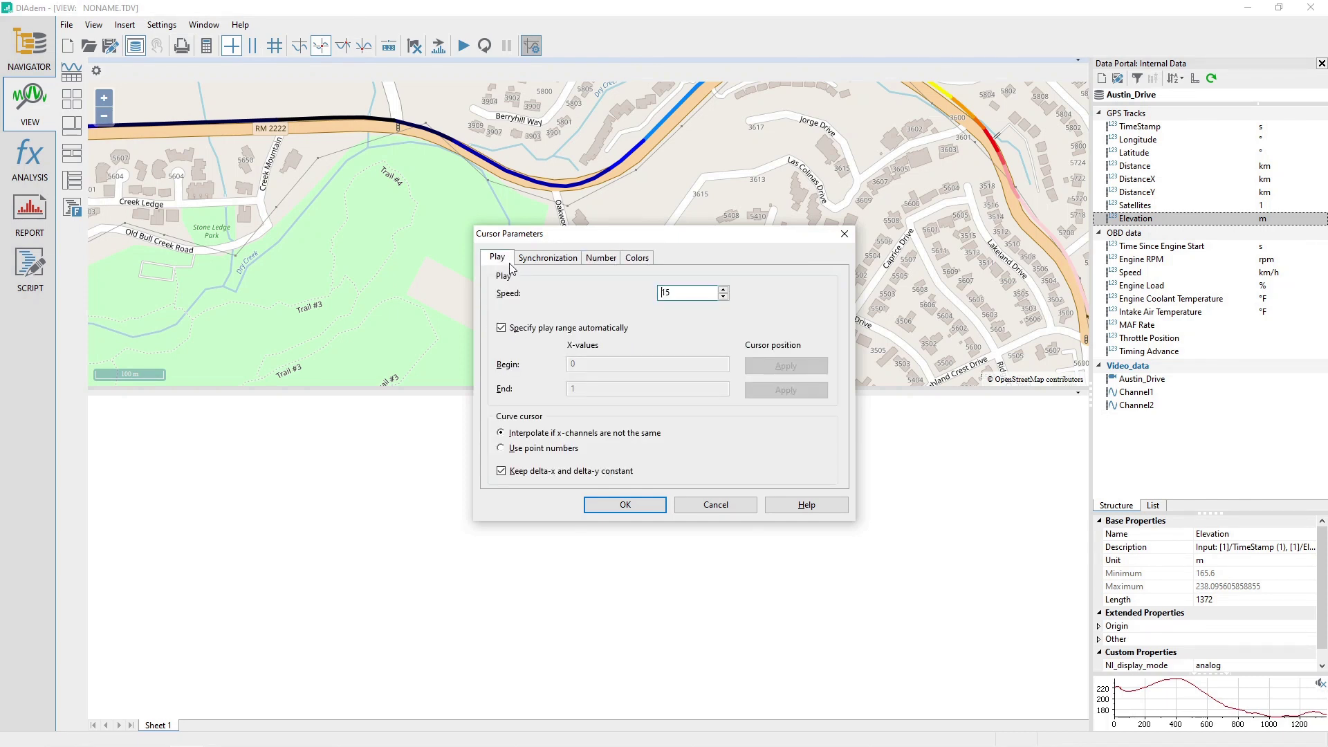
click(630, 506)
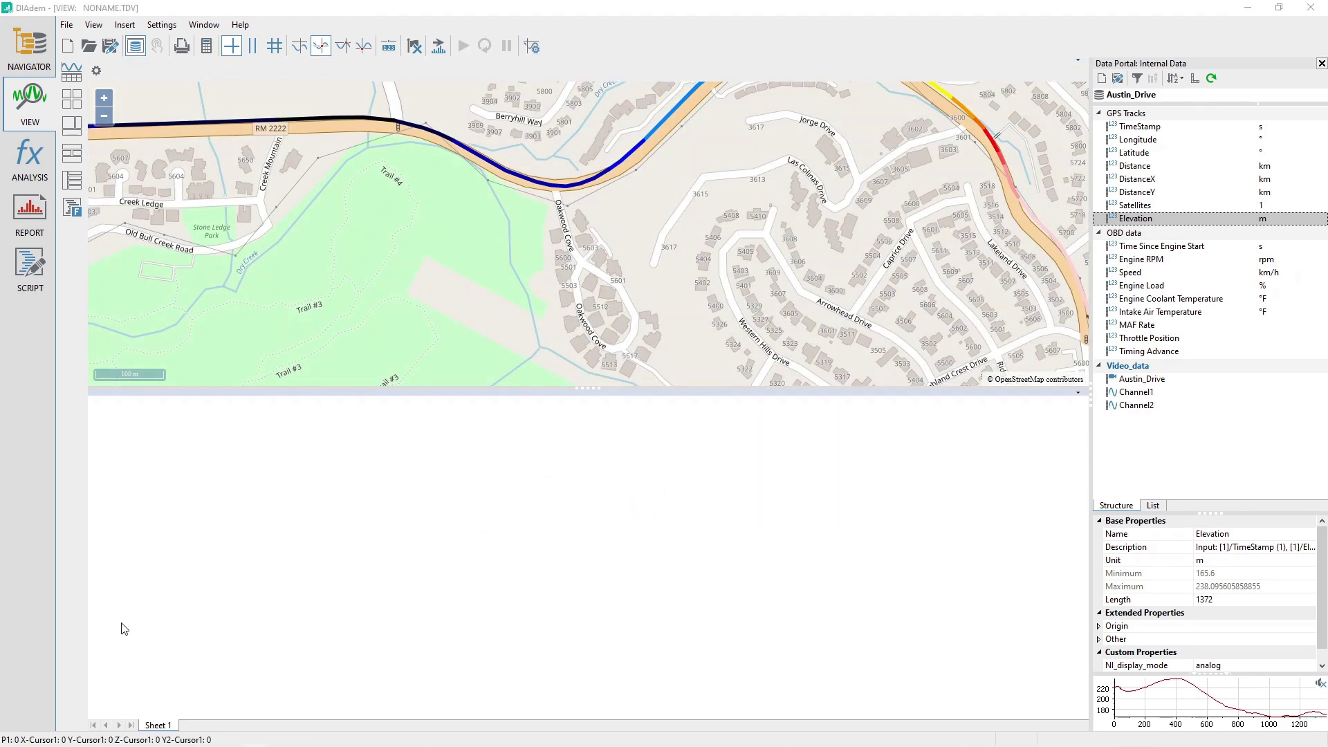
Step: With the Free Cursor on the map area, play the drive animation and pause it
click(230, 49)
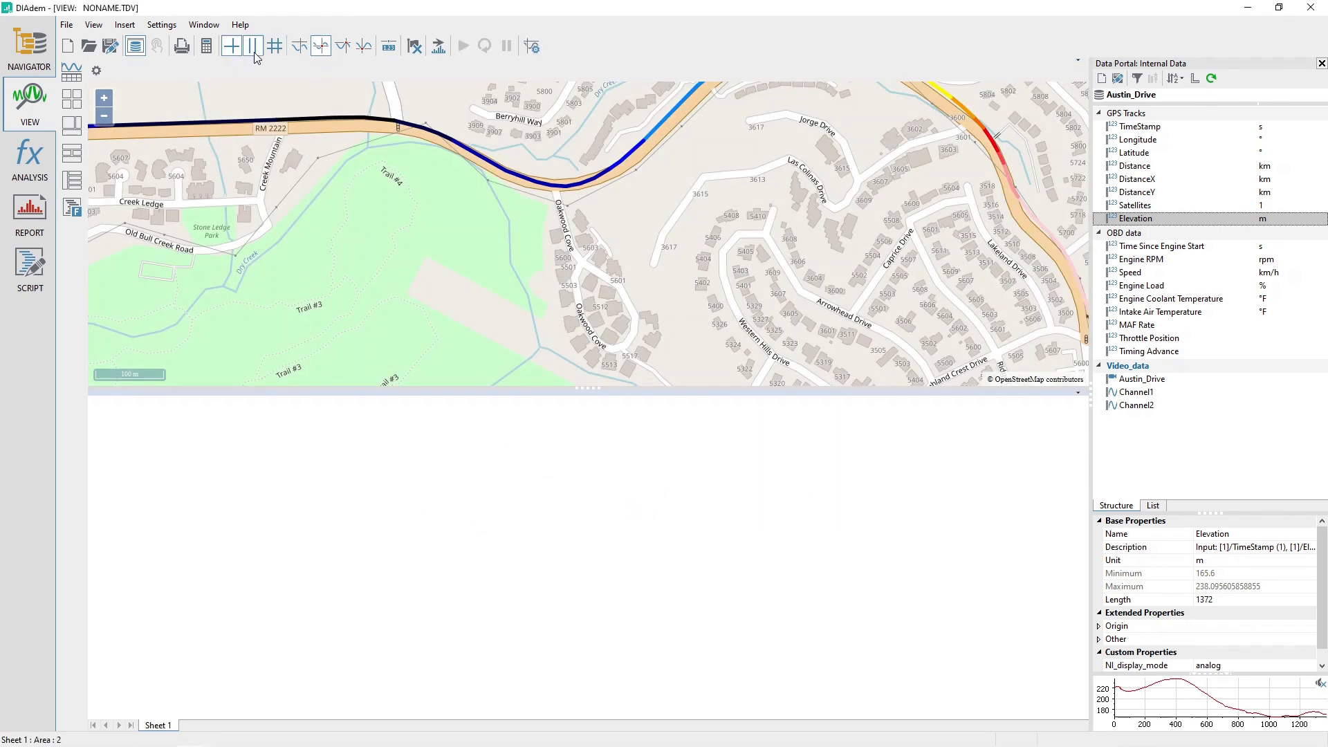
click(296, 50)
click(379, 264)
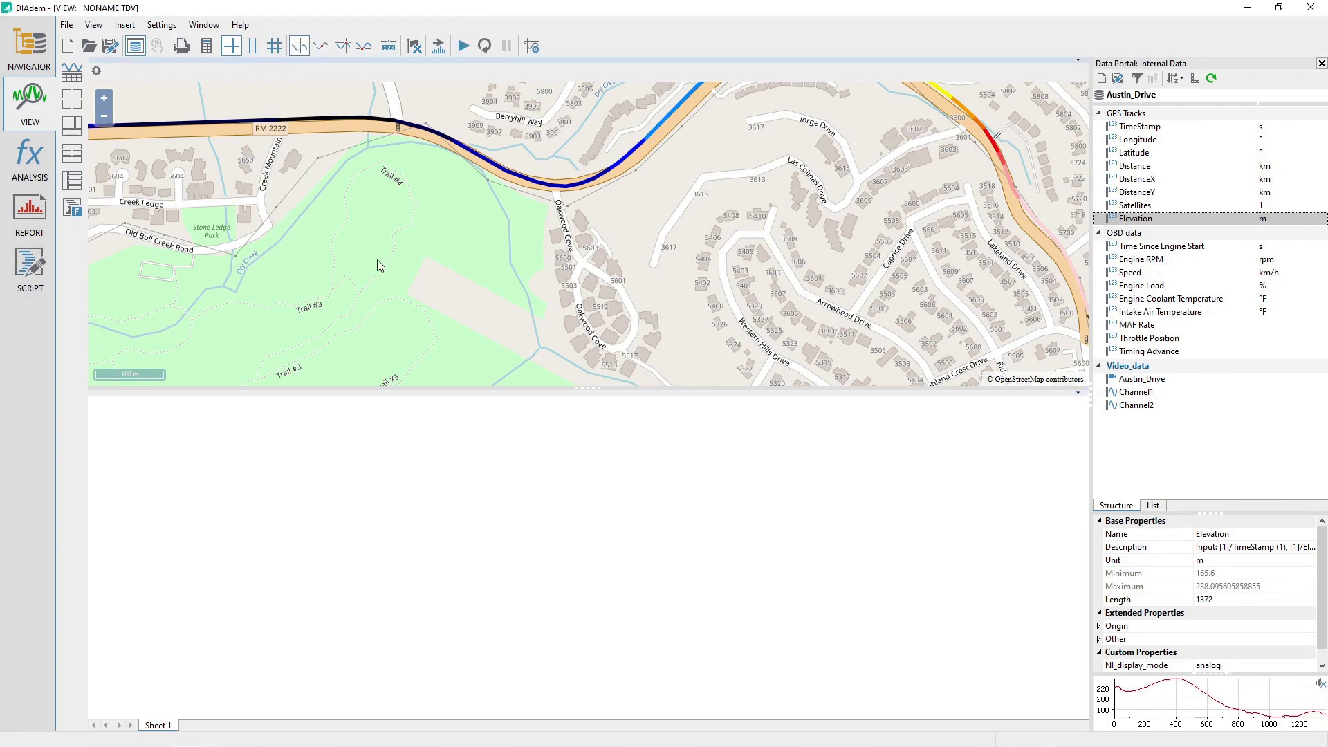
click(464, 46)
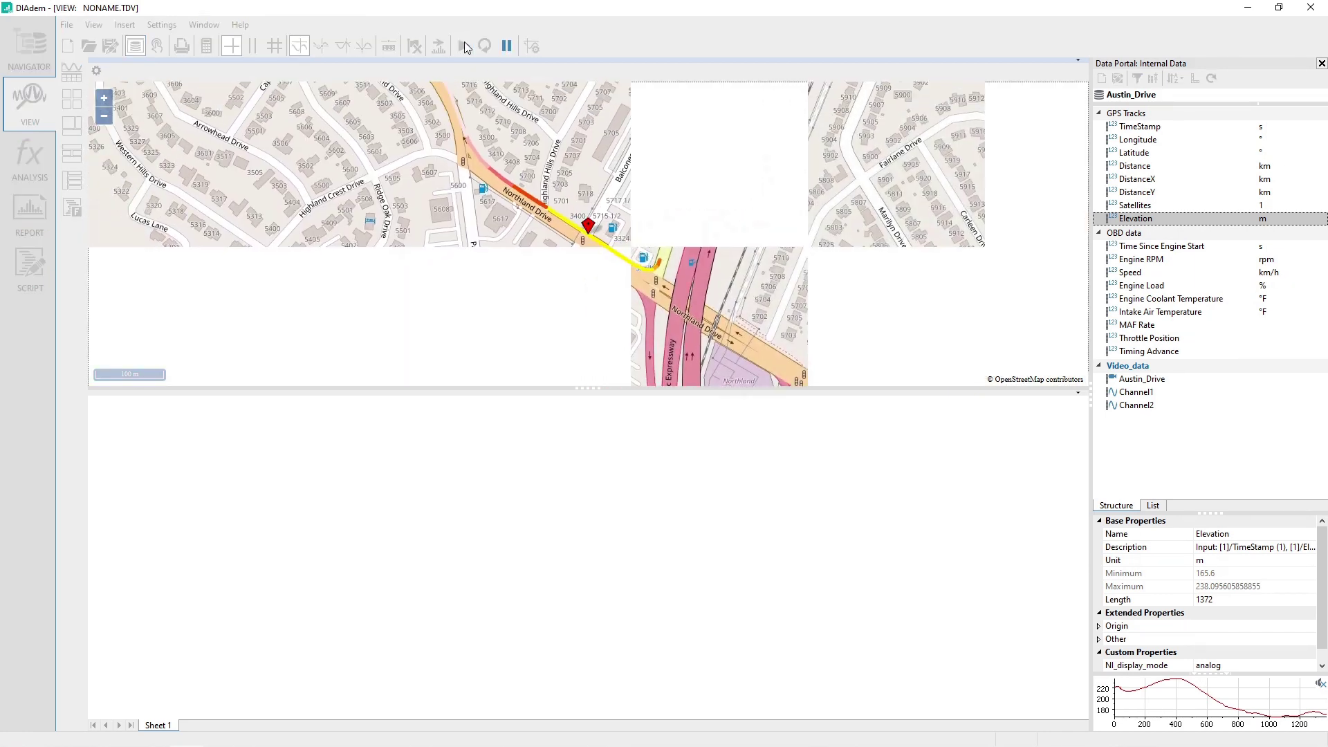
click(506, 46)
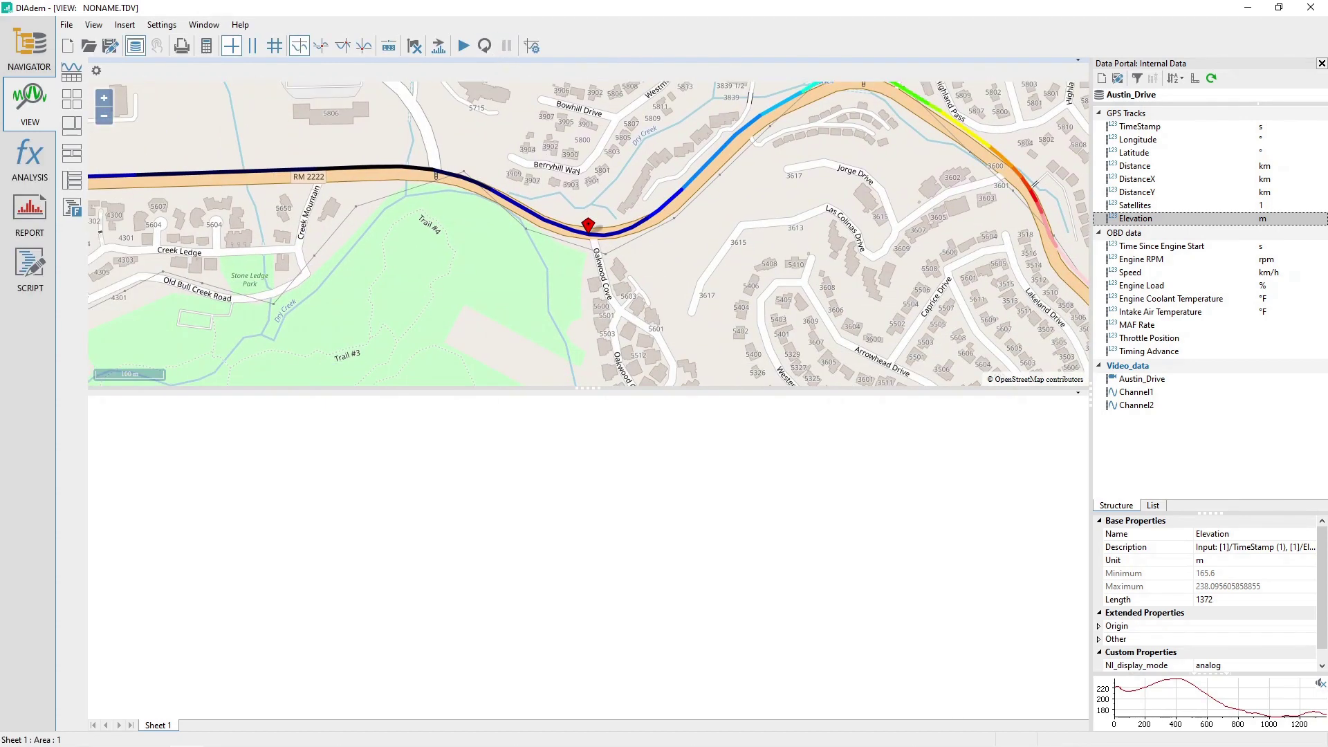
Step: Select TimeStamp, Satellites and Elevation and drop them into the area below the map
click(1139, 126)
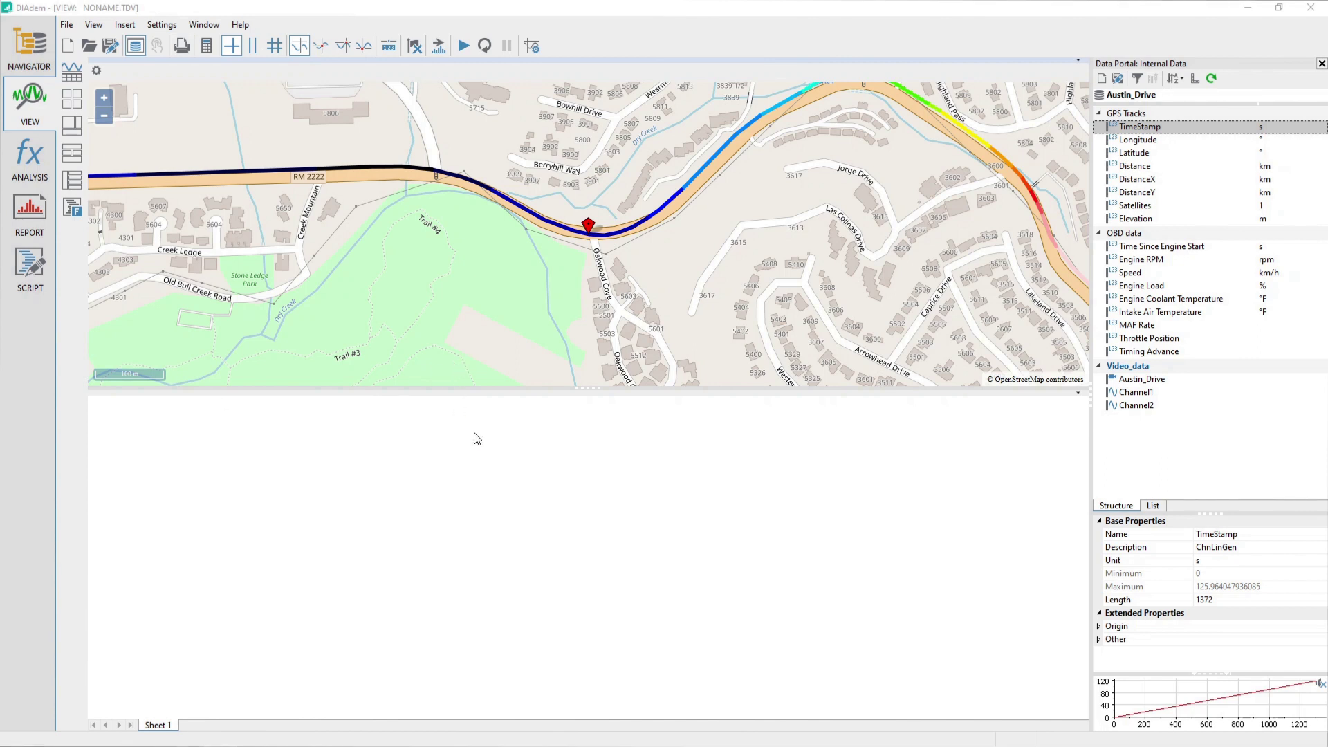
click(1141, 130)
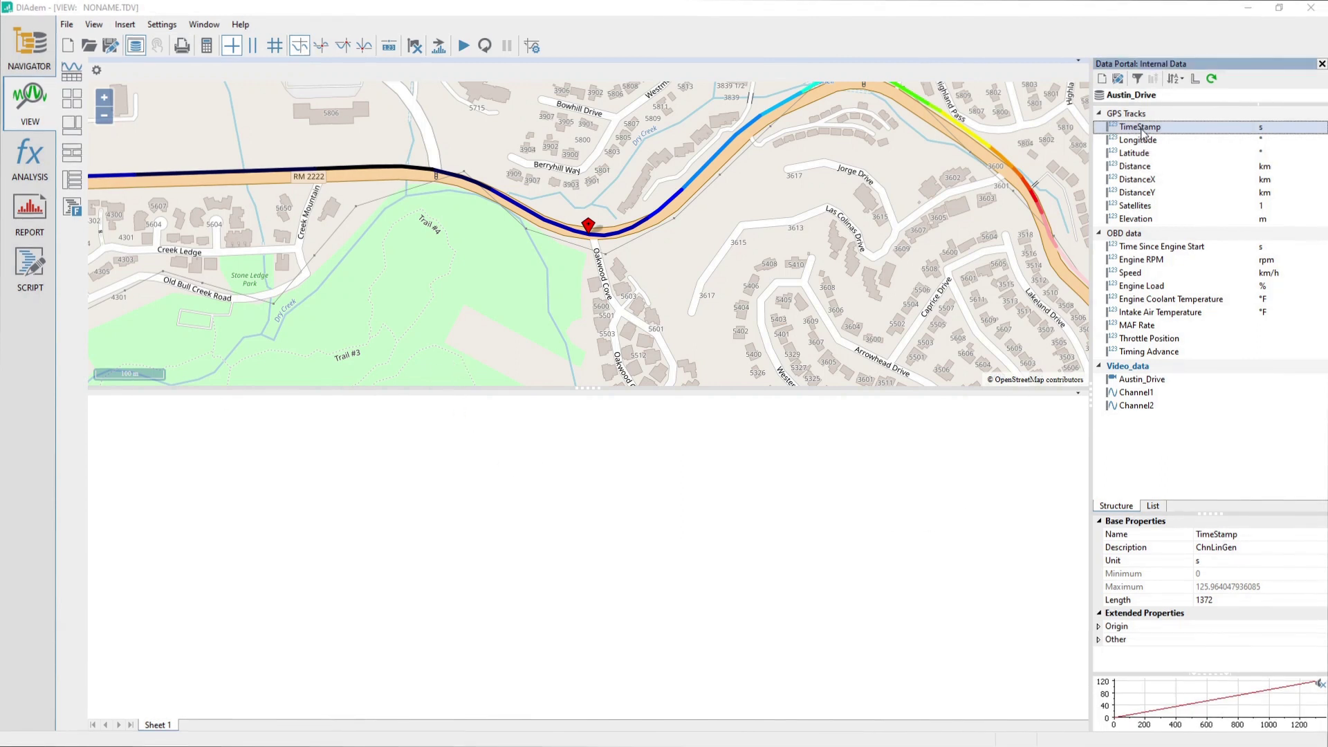
click(1137, 140)
click(1126, 130)
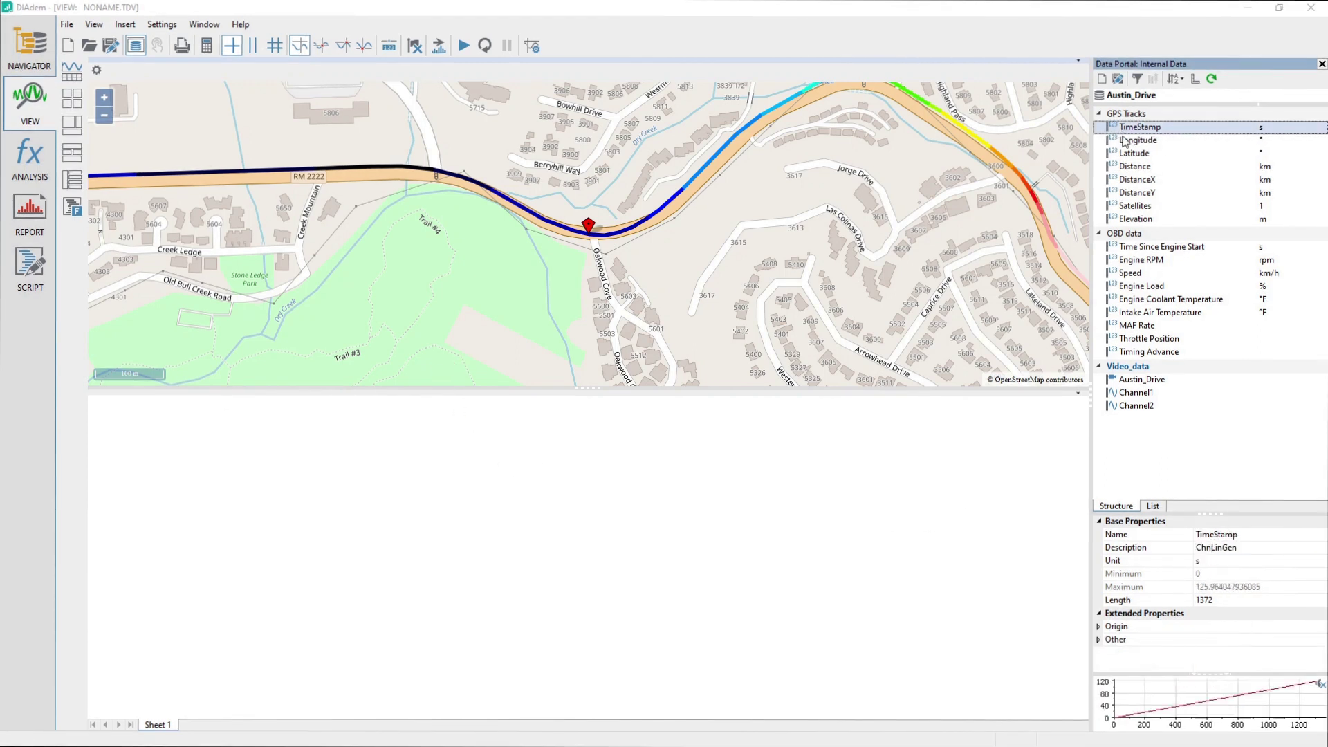
ctrl+click(1137, 207)
ctrl+click(1136, 220)
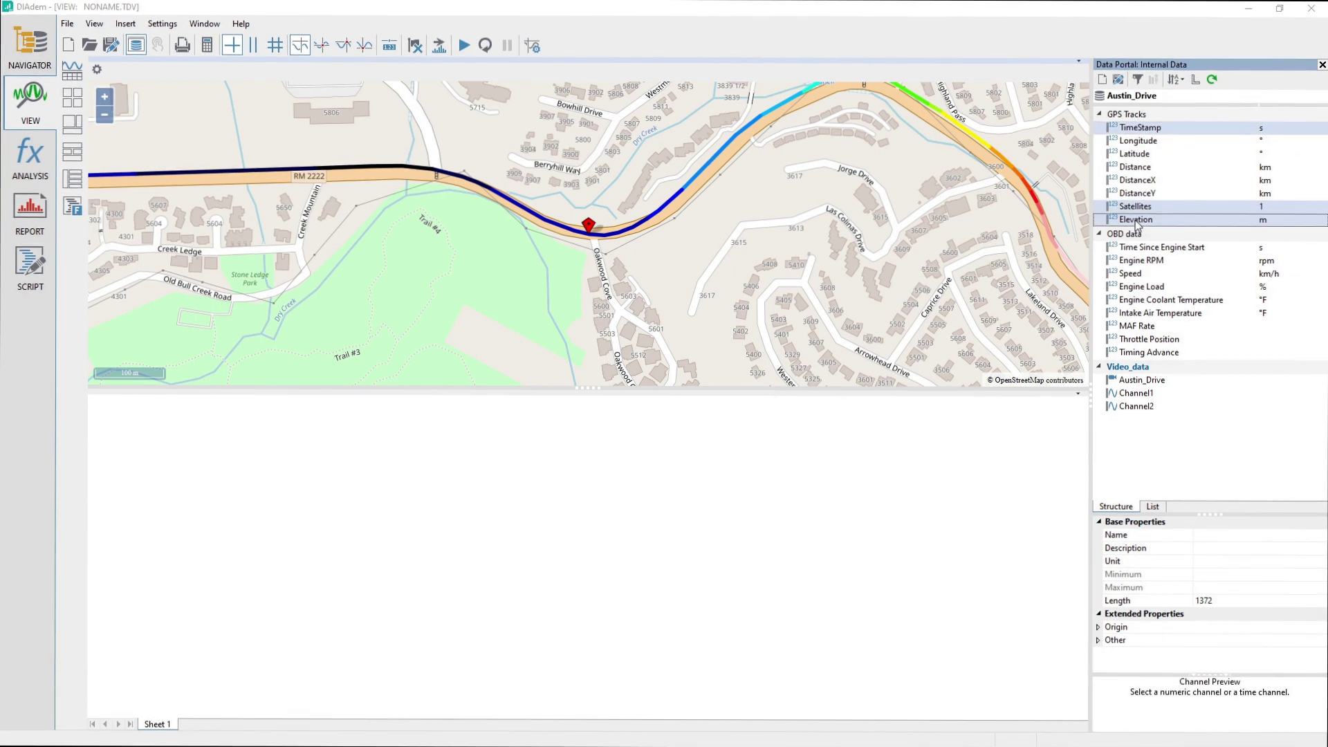
drag(1136, 221, 539, 459)
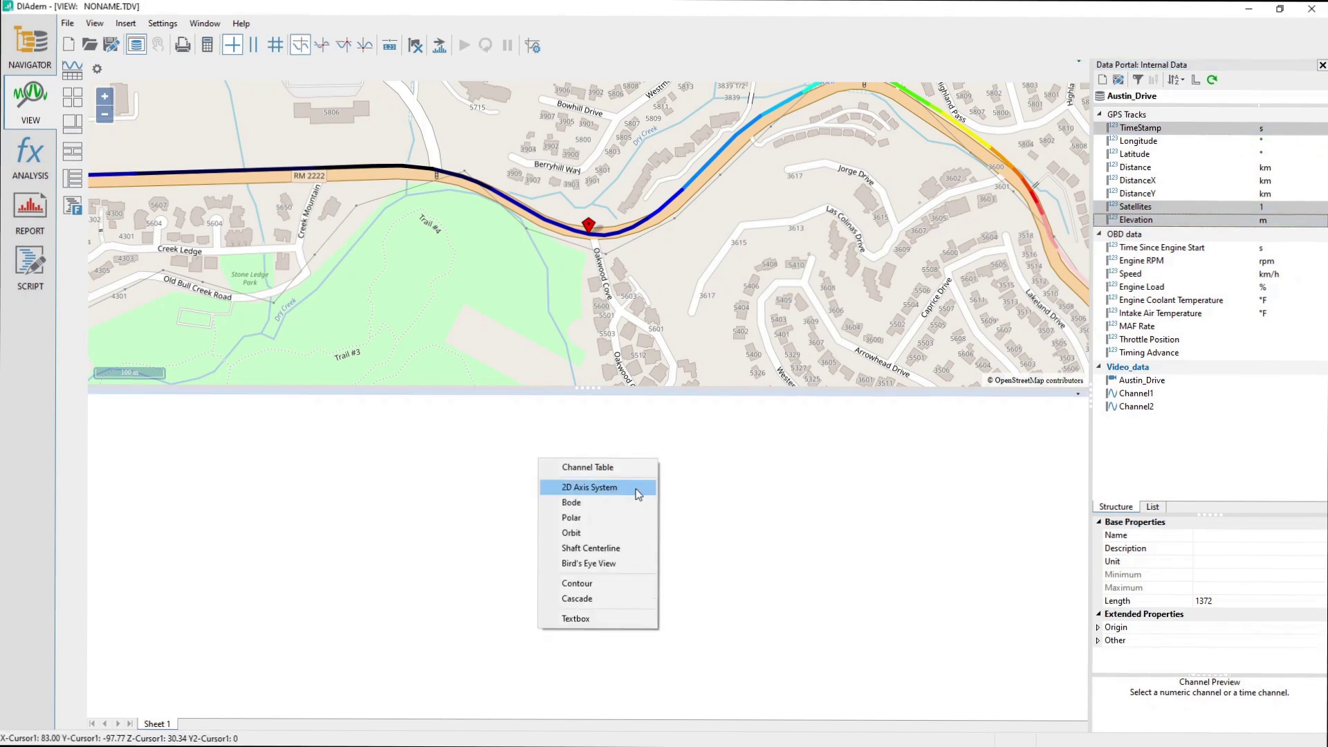
Step: Show them as a 2D axis system with the Y-axis set to n Systems [linear]
click(638, 493)
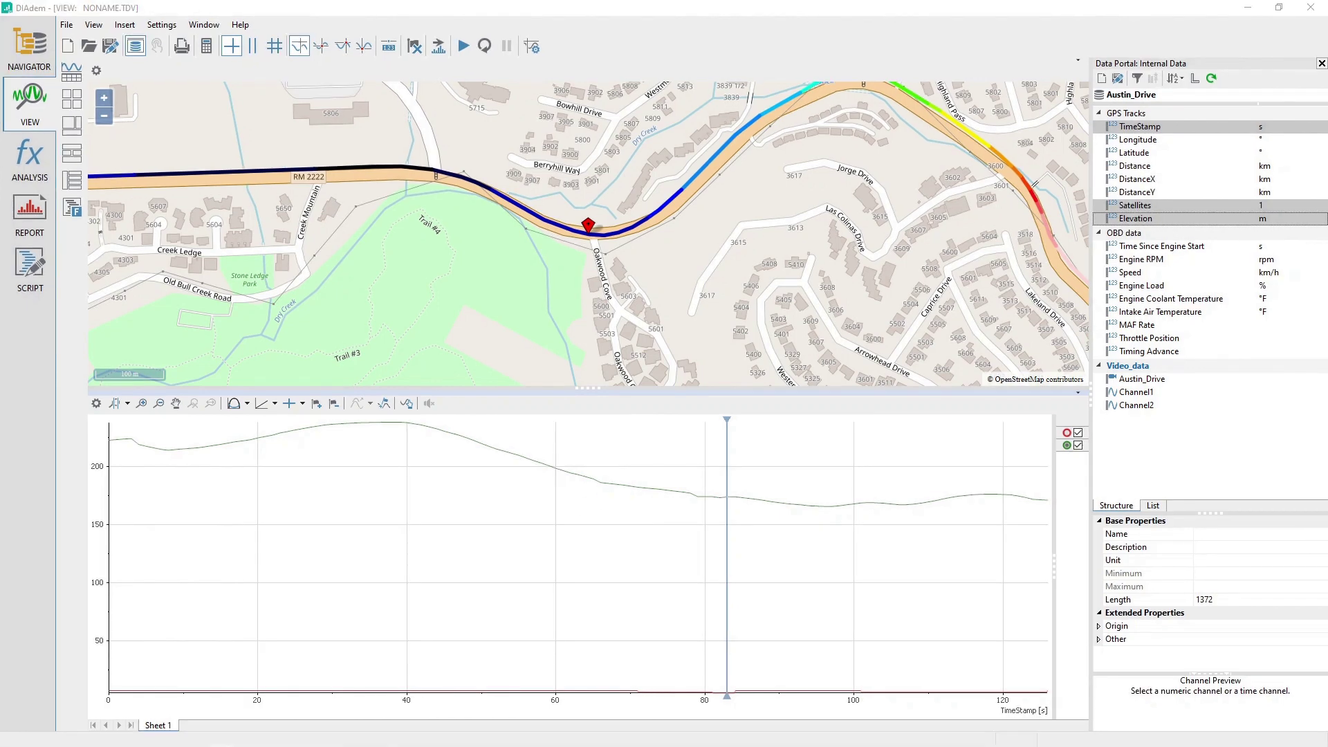
click(248, 404)
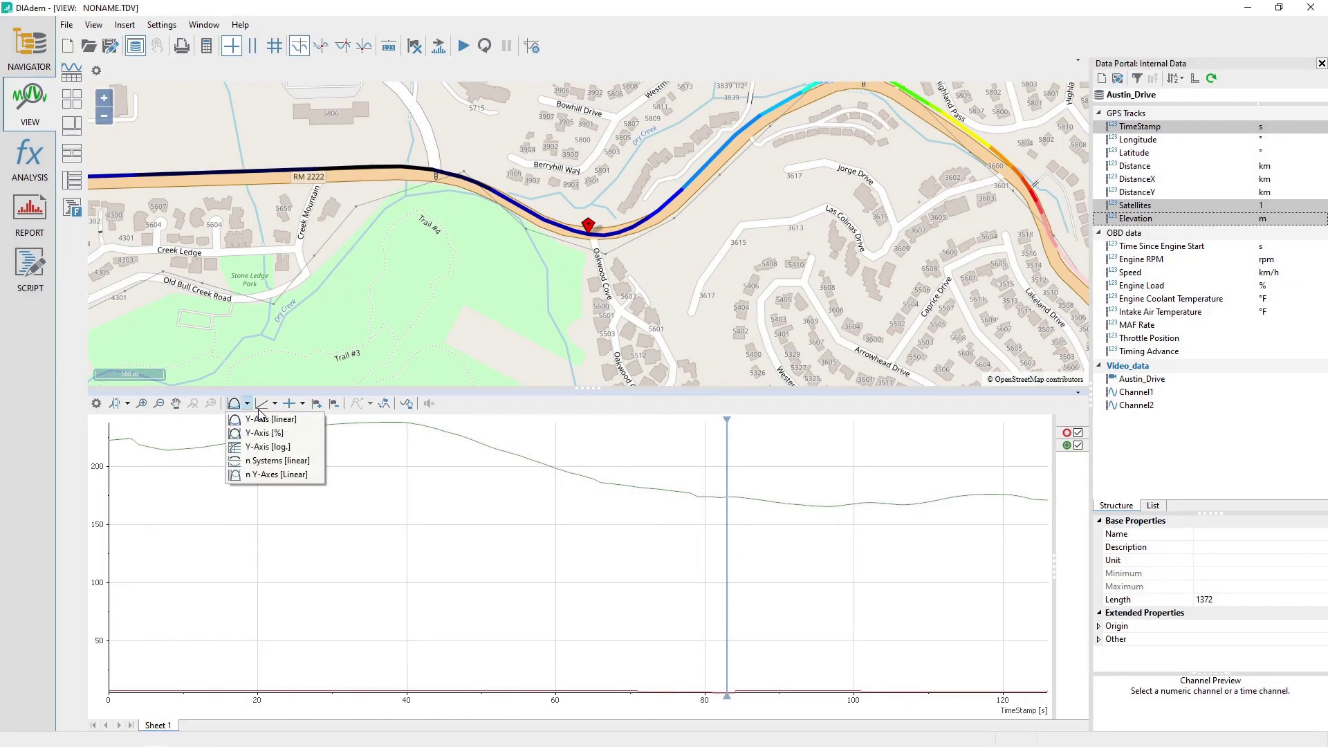
click(313, 462)
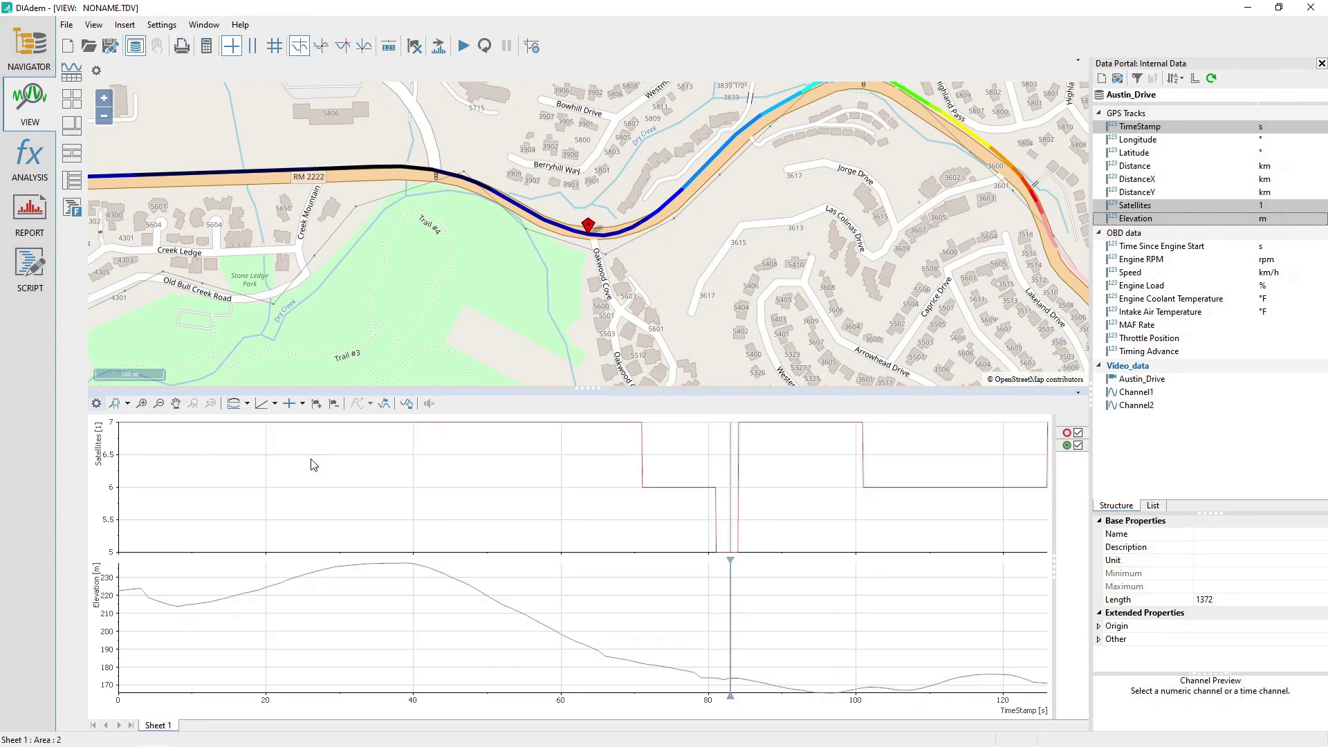
Step: Move the chart cursor to an earlier time and start synchronized playback
click(378, 492)
mouse_move(376, 489)
mouse_down()
mouse_move(178, 491)
mouse_move(718, 527)
mouse_move(150, 496)
mouse_up()
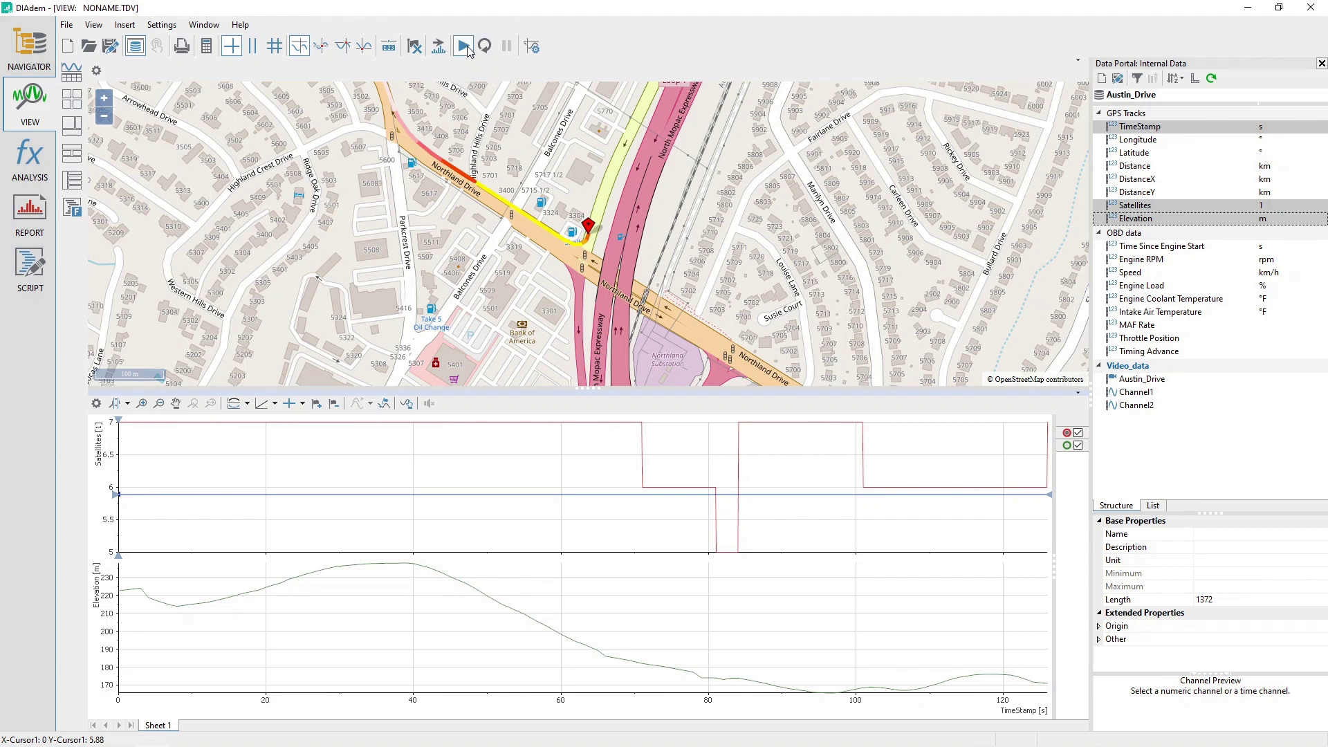
click(465, 46)
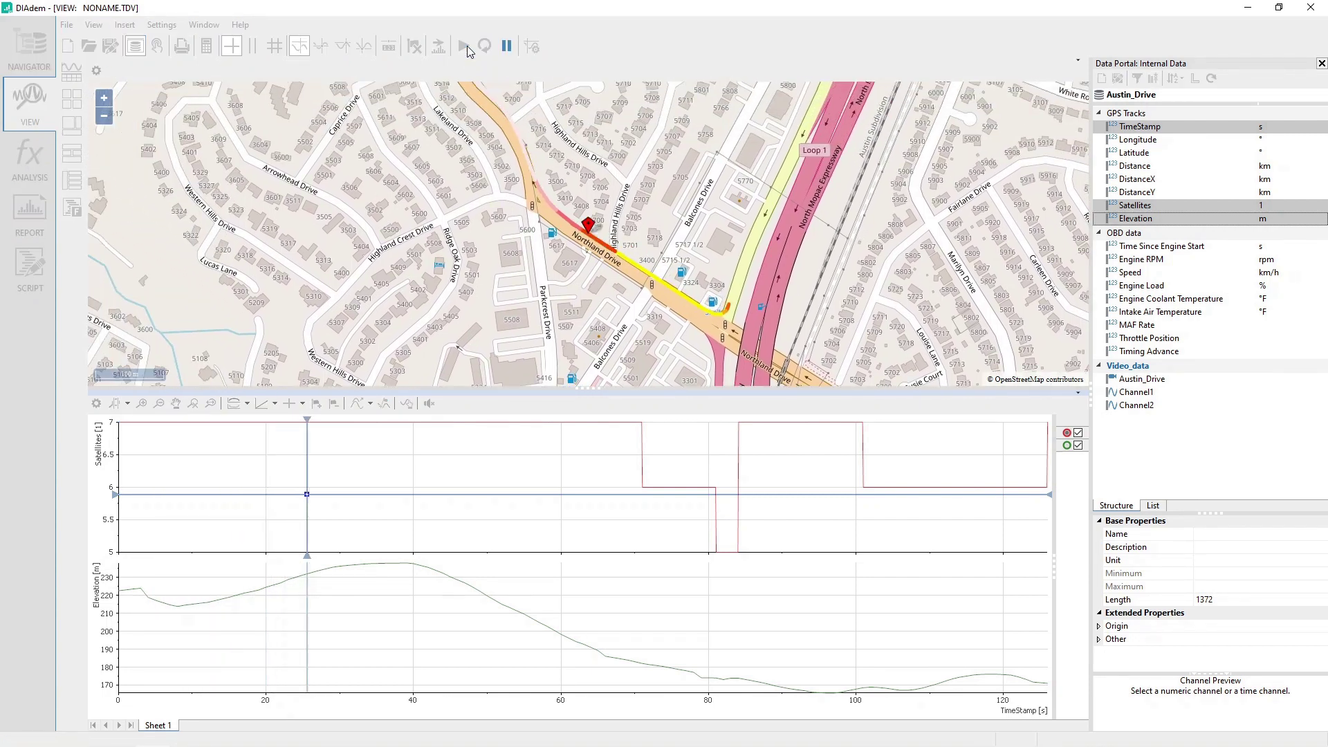